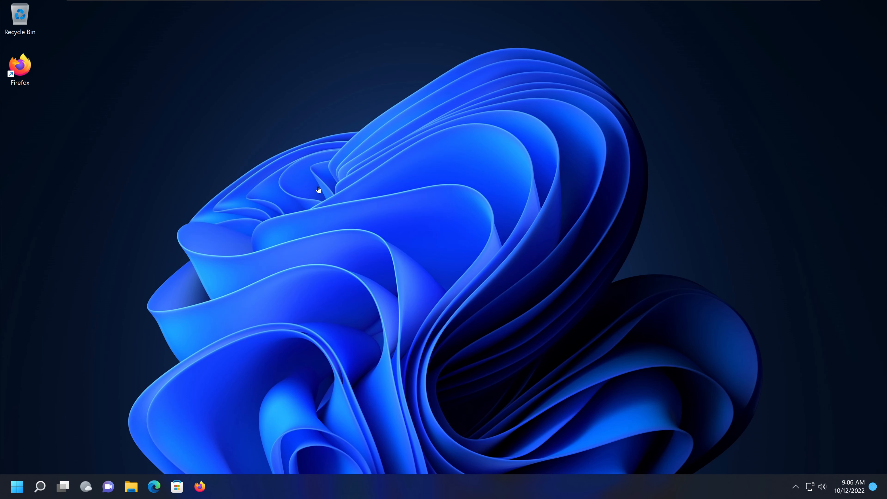
- View the Windows Server 2022 virtual machine's desktop and return to the Windows10-11X64 client machine
mouse_move(280, 2)
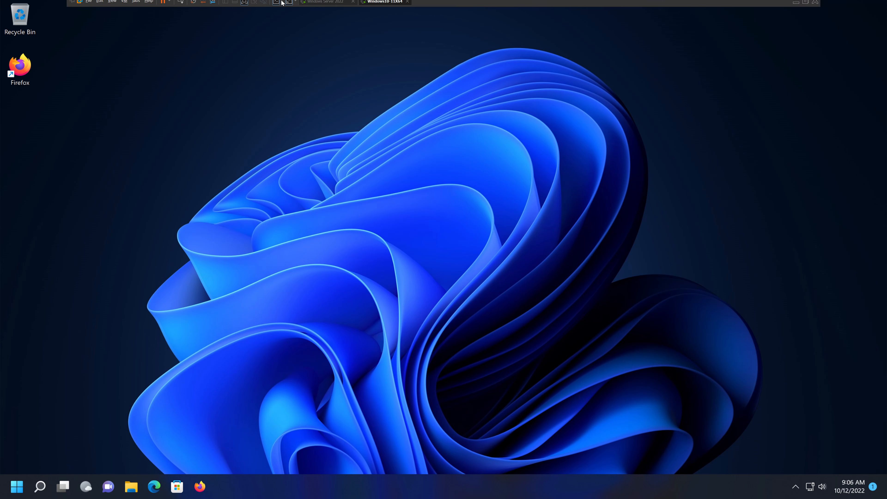
click(332, 6)
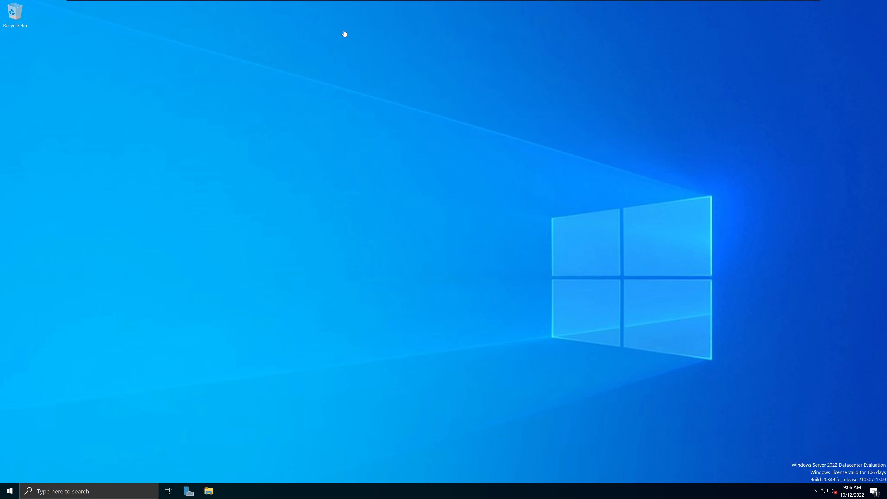
mouse_move(382, 3)
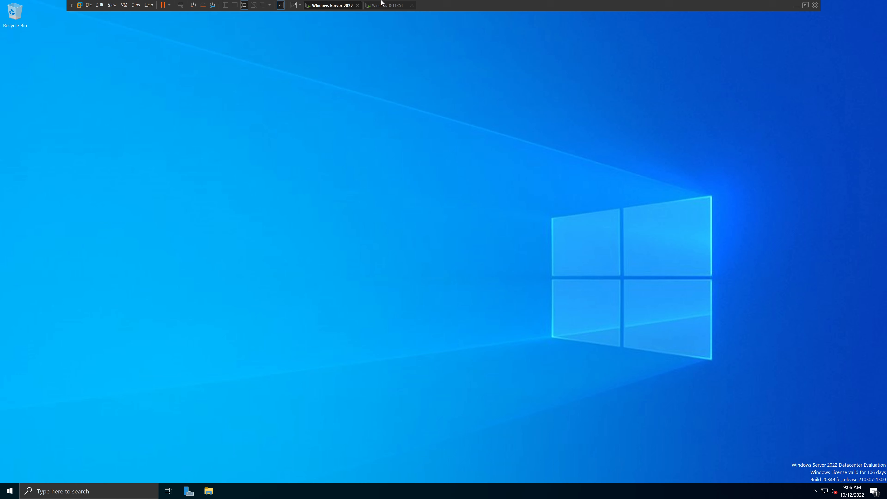
click(392, 9)
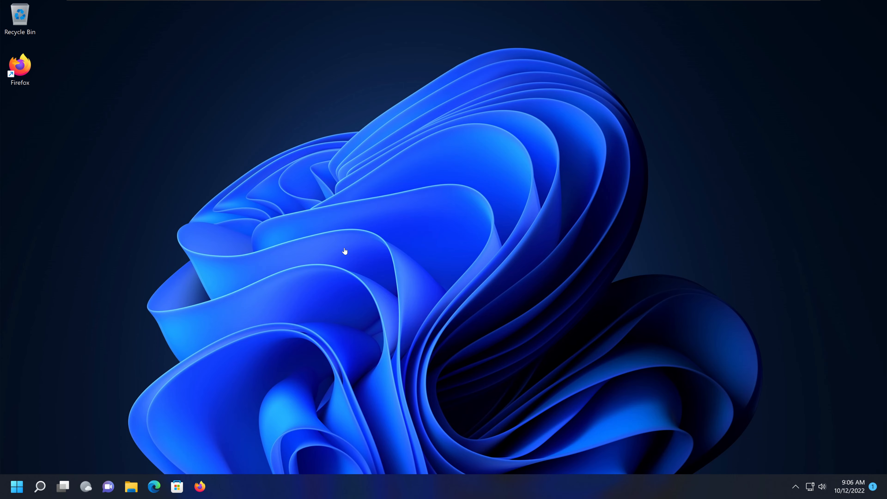
- Find Control Panel on the client machine and open its Network and Sharing Center
click(16, 486)
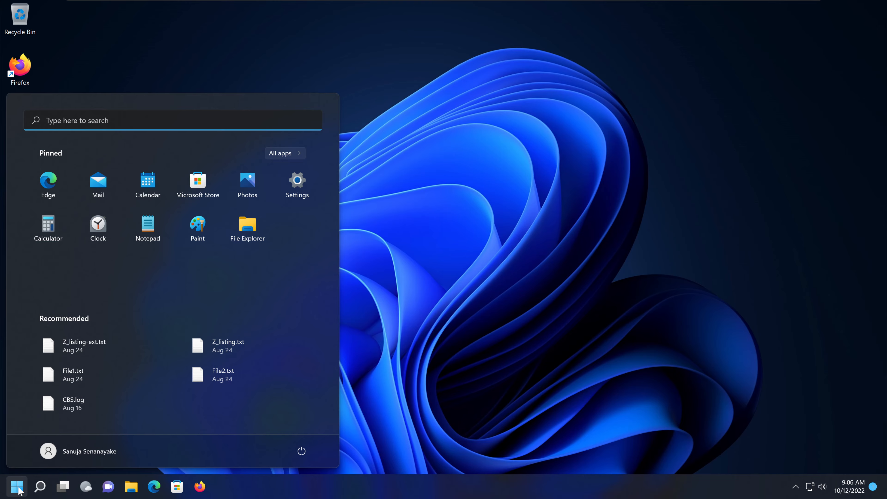
text(control)
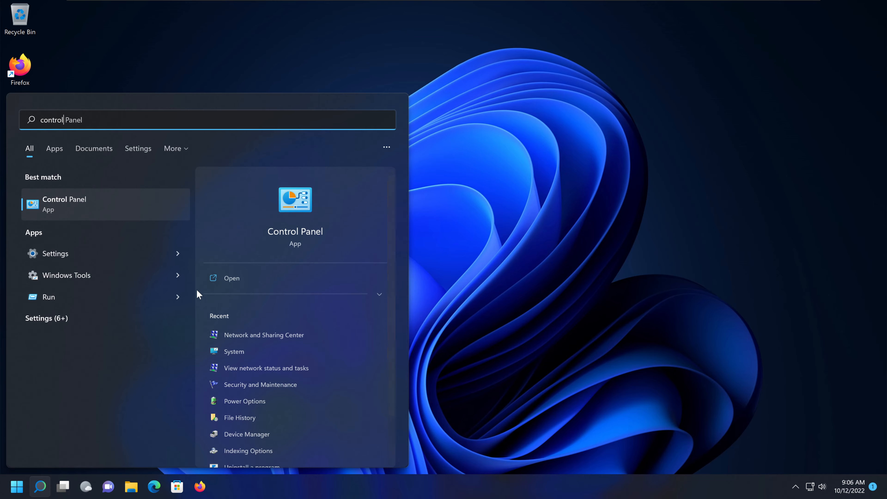
click(113, 206)
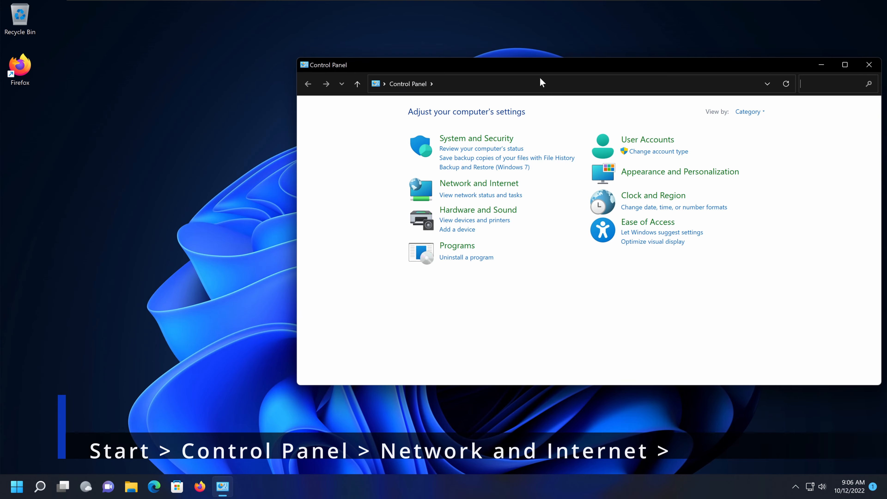
drag(573, 69, 450, 43)
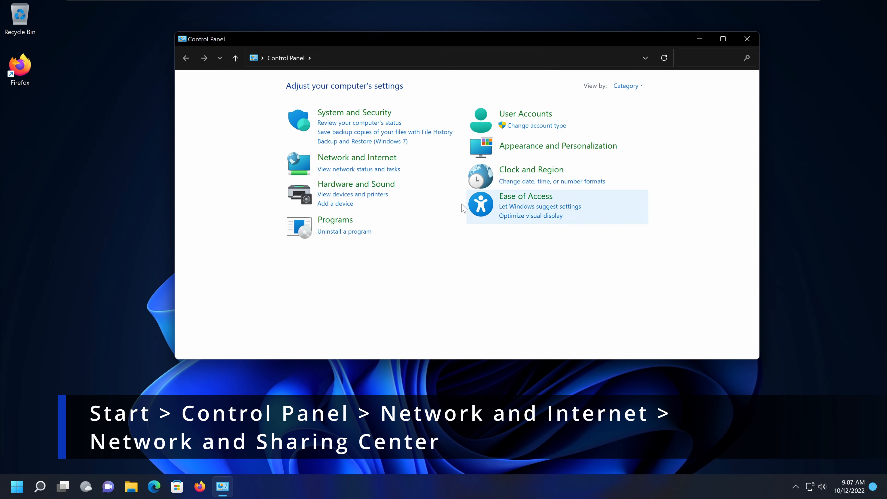
click(373, 158)
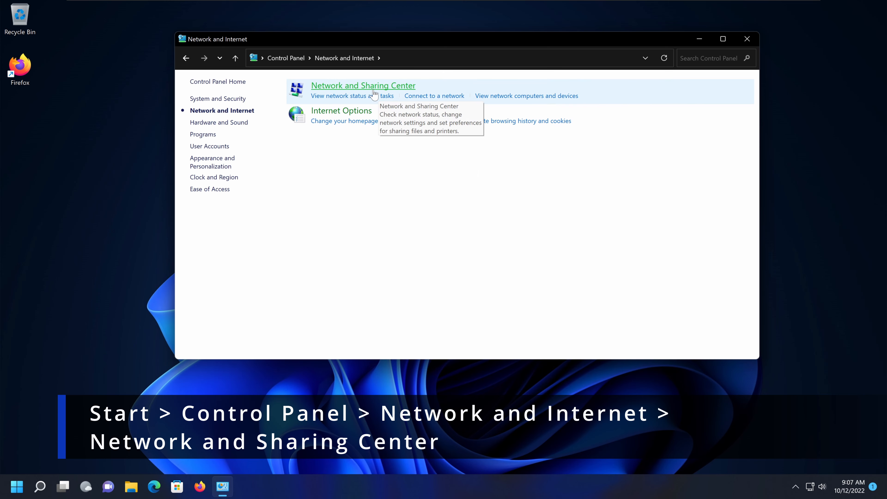
click(367, 94)
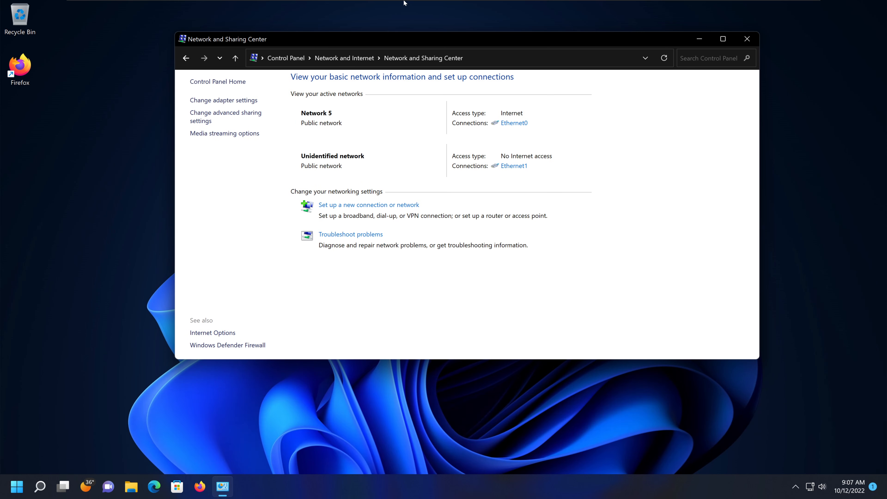
- Open the properties of the client's Ethernet1 connection, the one without internet access
click(329, 6)
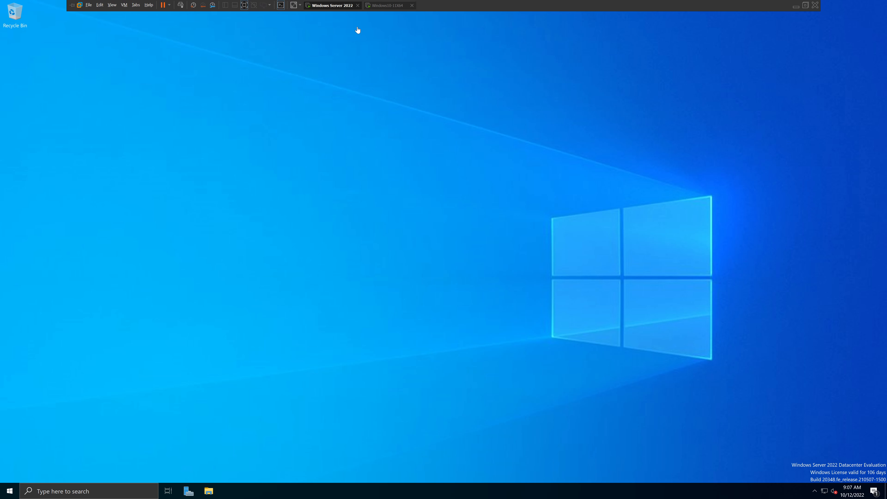
click(391, 5)
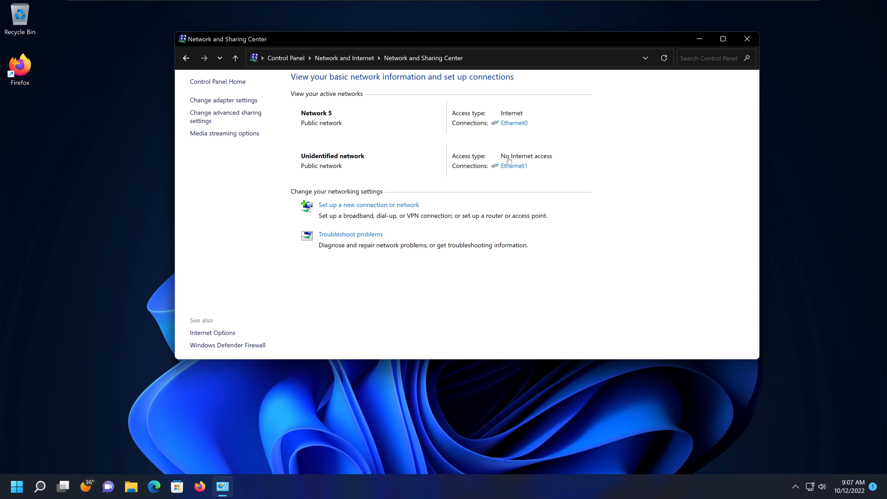
click(515, 167)
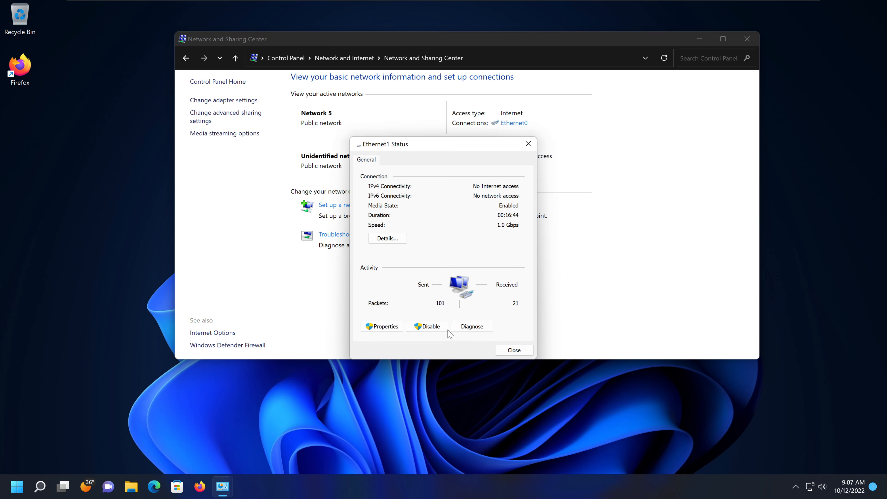
click(379, 327)
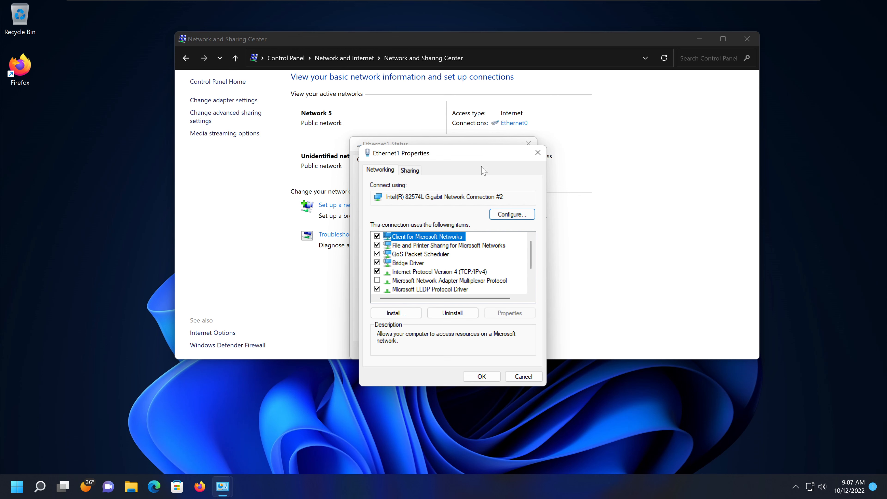
- Give Ethernet1's IPv4 protocol the static IP address 192.168.1.10 with subnet mask 255.255.255.0
click(433, 274)
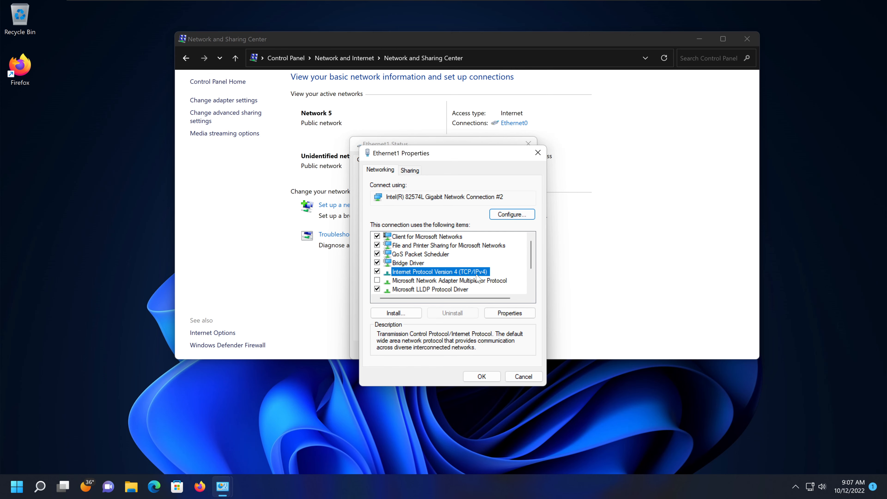
click(514, 313)
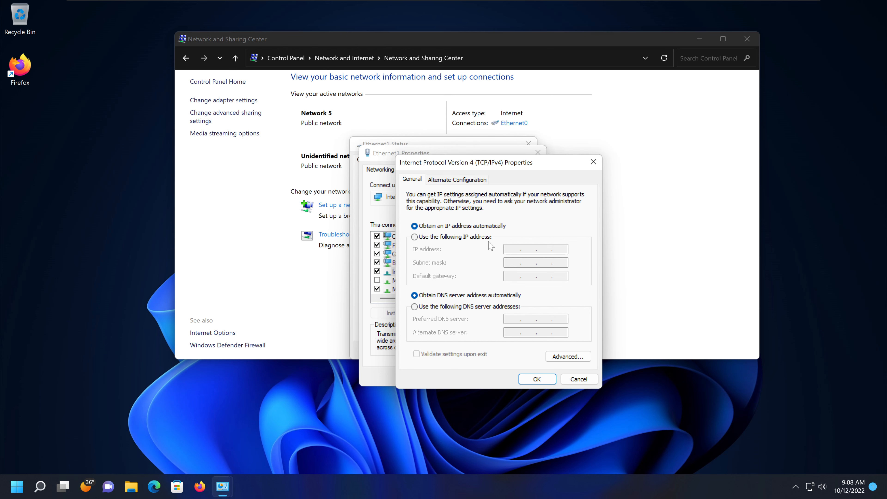
click(475, 237)
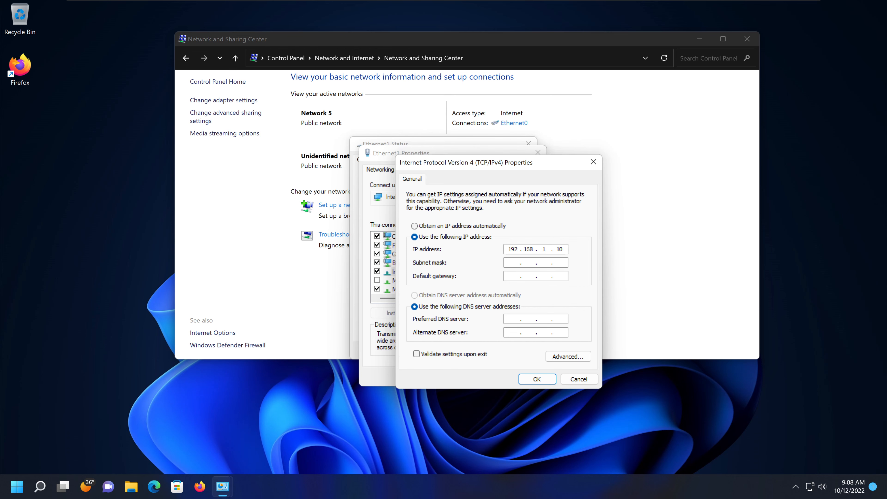
key(Tab)
- Switch to the Windows Server 2022 machine and look up its LANSegment IP address under Server Manager's local server properties
mouse_move(440, 2)
click(328, 6)
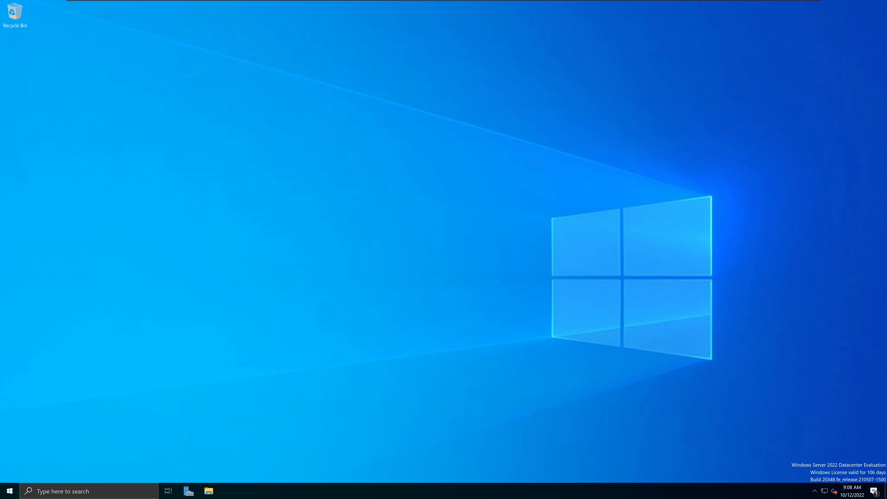
click(10, 489)
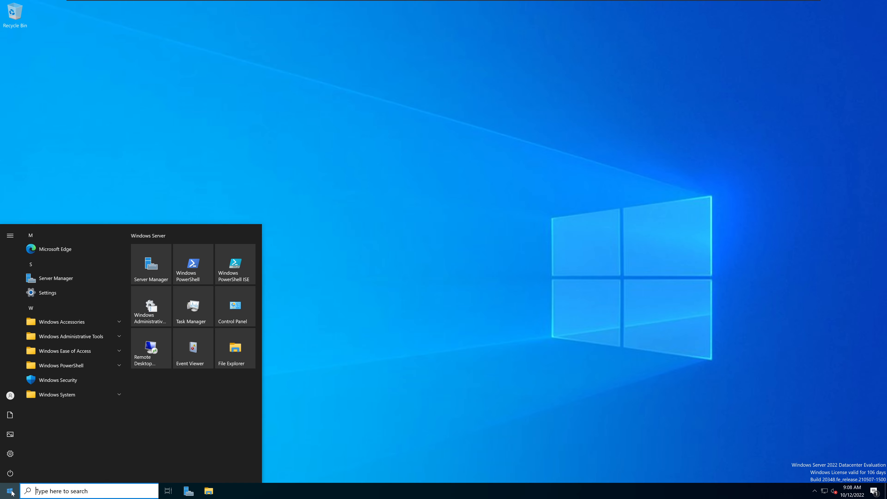
click(156, 266)
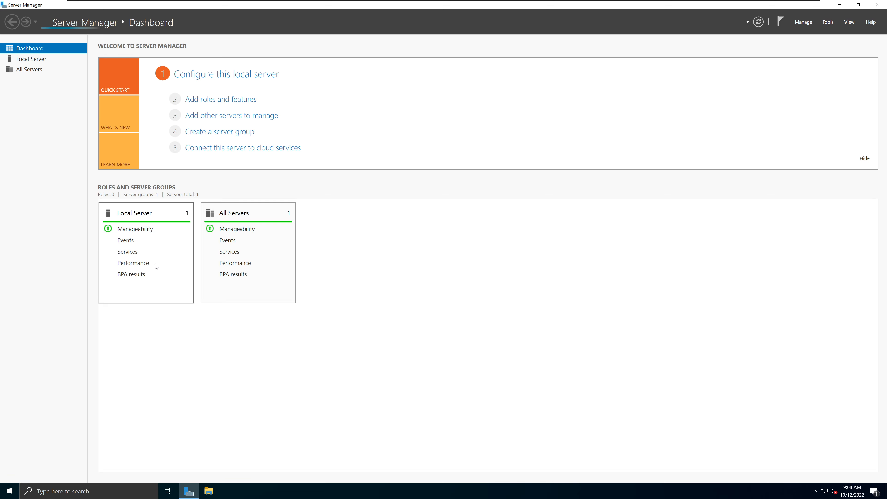
click(32, 59)
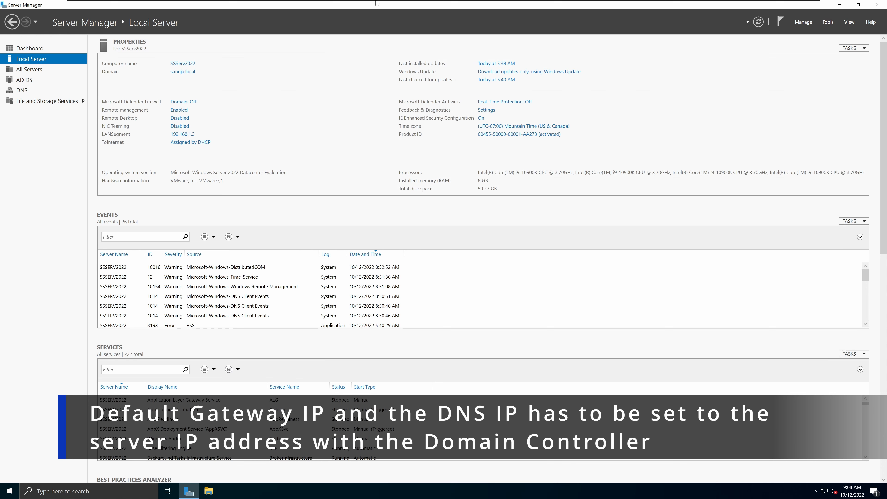
- Return to the client machine and set the default gateway to 192.168.1.3, checking it against the server's address
mouse_move(384, 2)
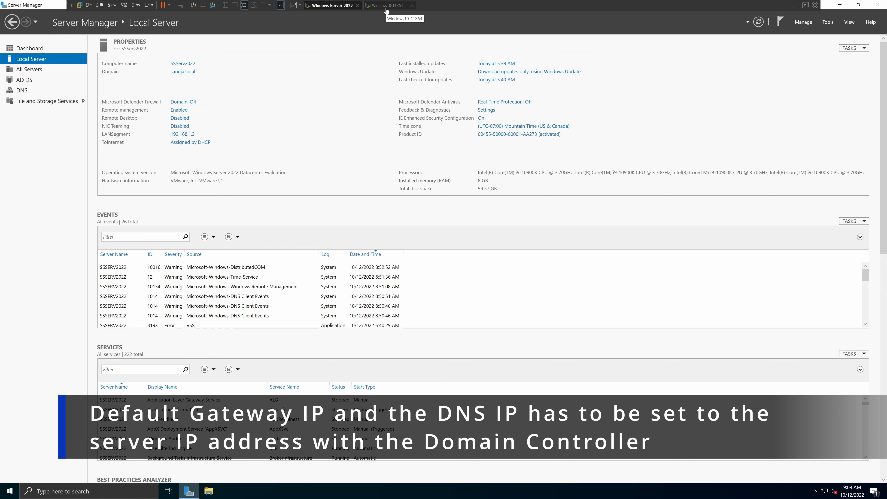
click(385, 9)
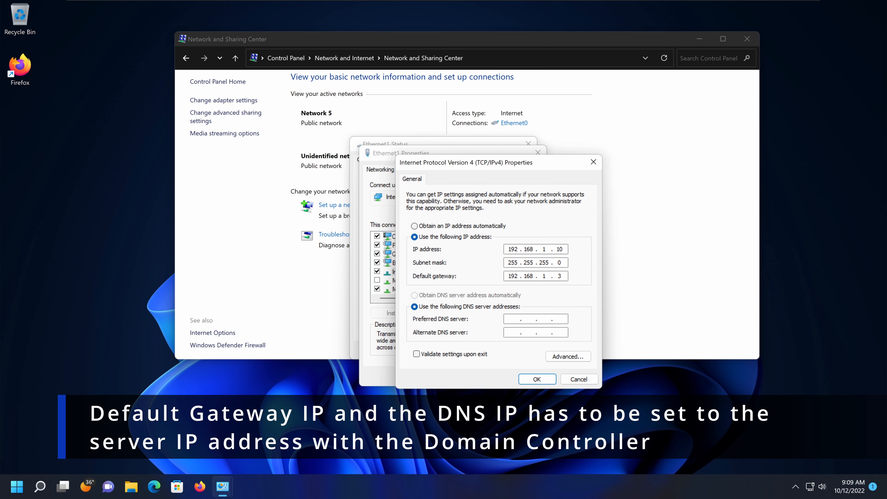
mouse_move(368, 10)
click(326, 7)
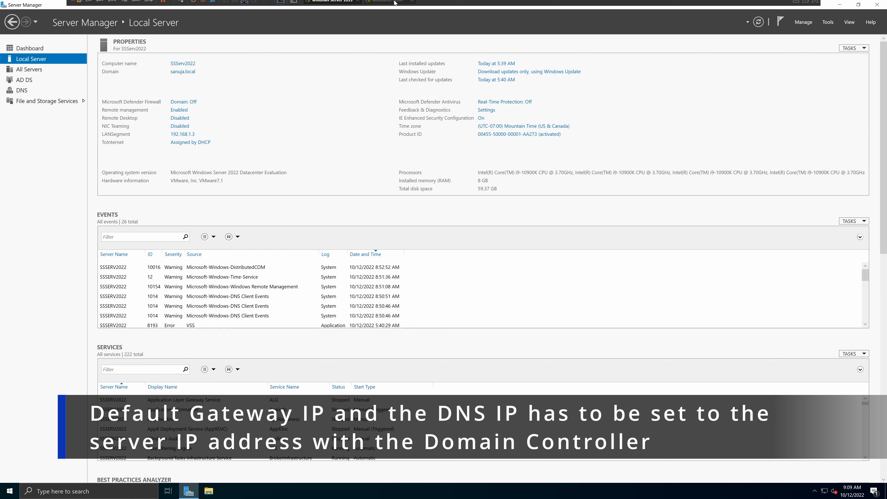
click(398, 4)
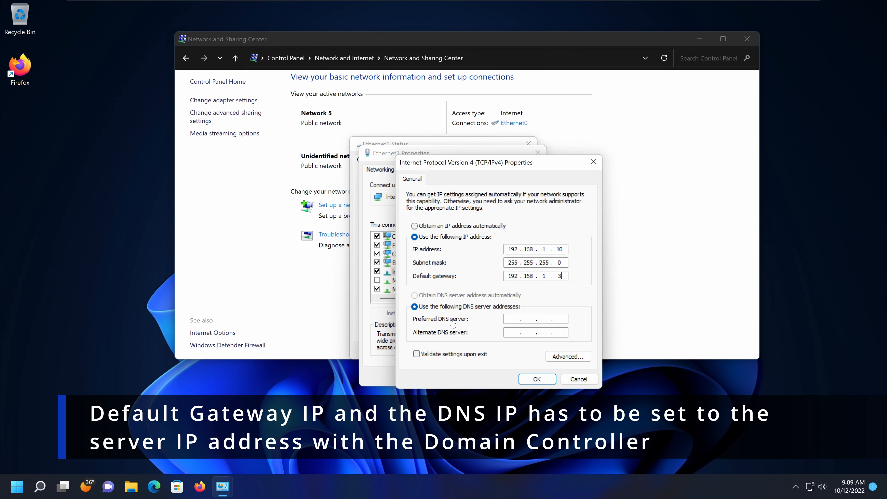
- Set the preferred DNS server of Ethernet1 to 192.168.1.3
click(513, 319)
text(192 . 168 . 1 .)
double_click(512, 319)
click(560, 318)
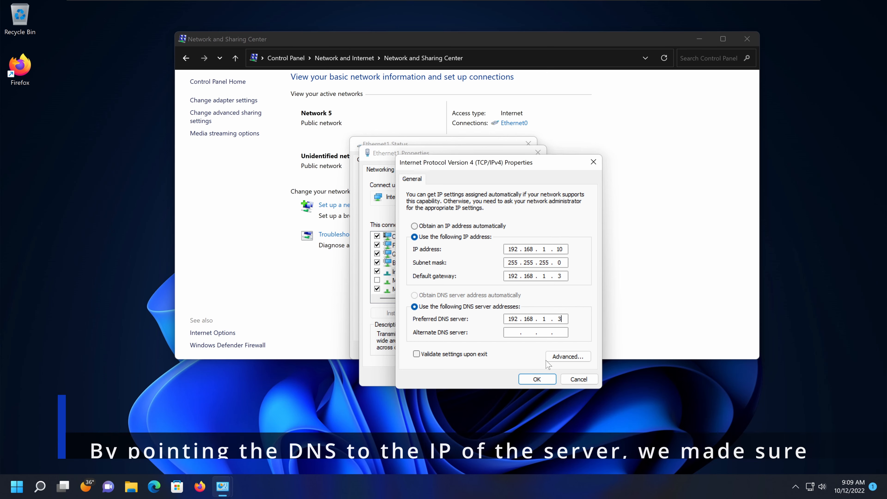
- Compare the entered DNS address with the LANSegment address on the Windows Server 2022 machine and return to the client
mouse_move(388, 2)
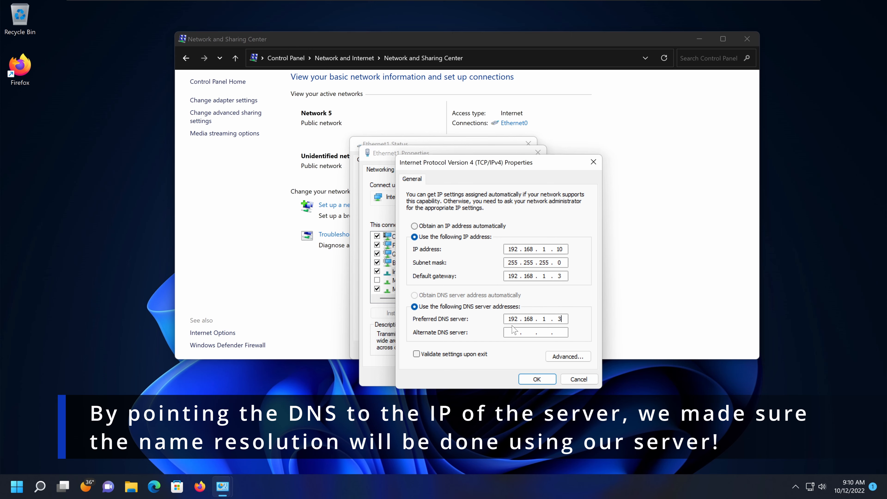
click(348, 5)
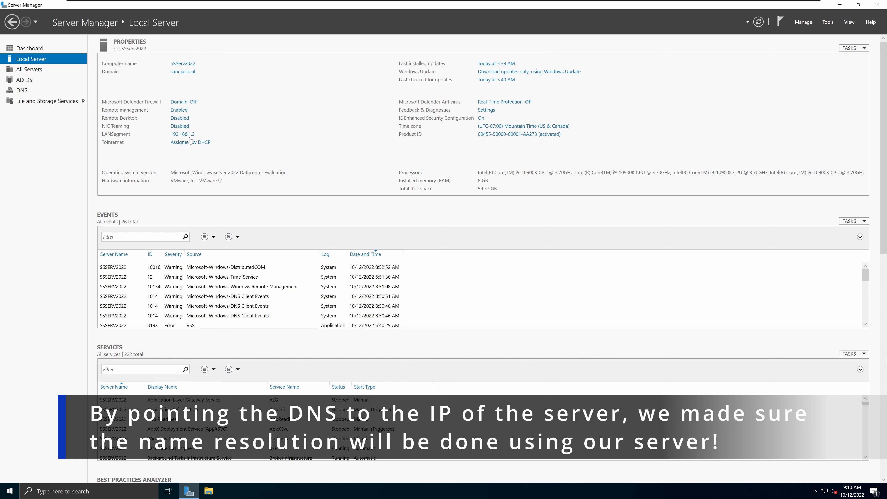
click(385, 4)
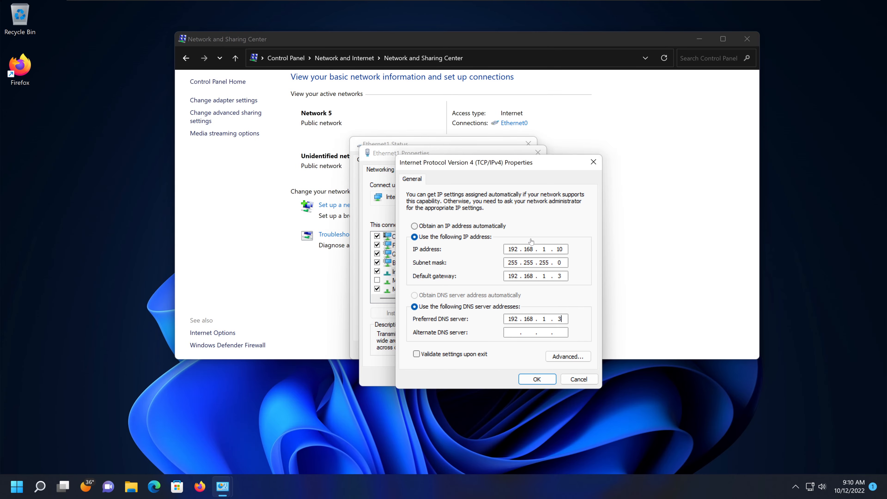
- Accept the IPv4 settings and close the Ethernet1 properties and status dialogs
click(538, 380)
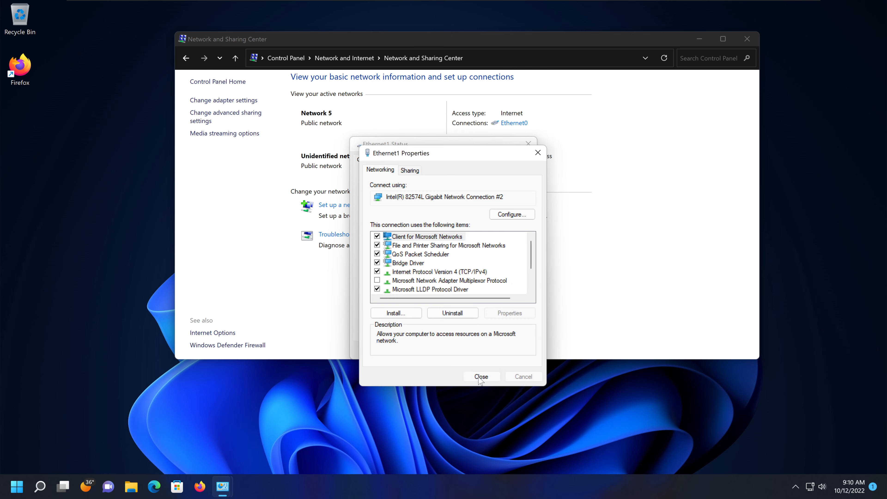
click(482, 377)
click(507, 350)
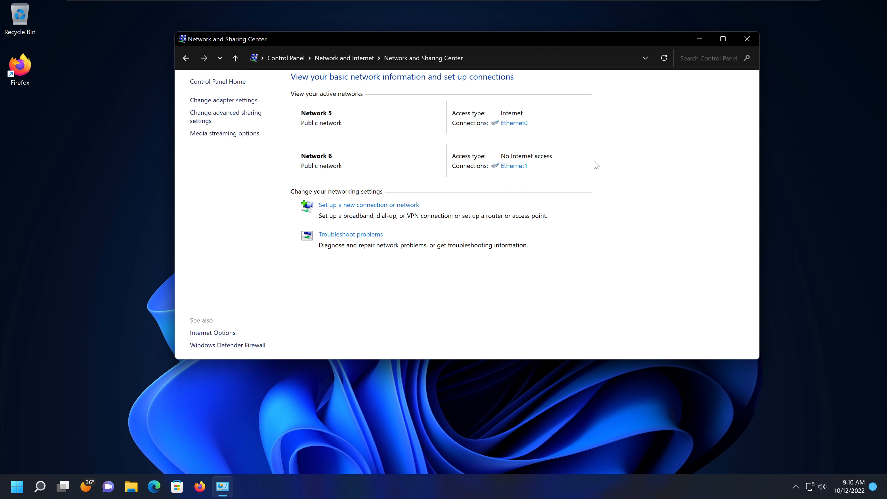
mouse_move(390, 10)
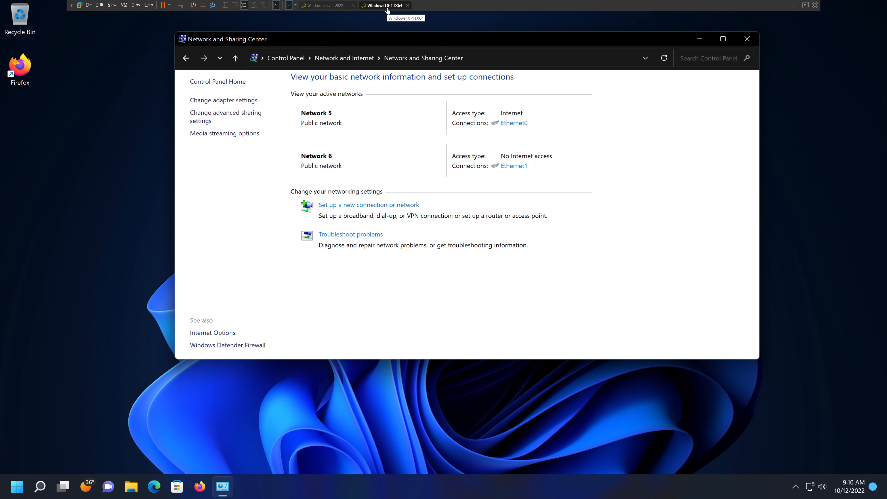
click(330, 5)
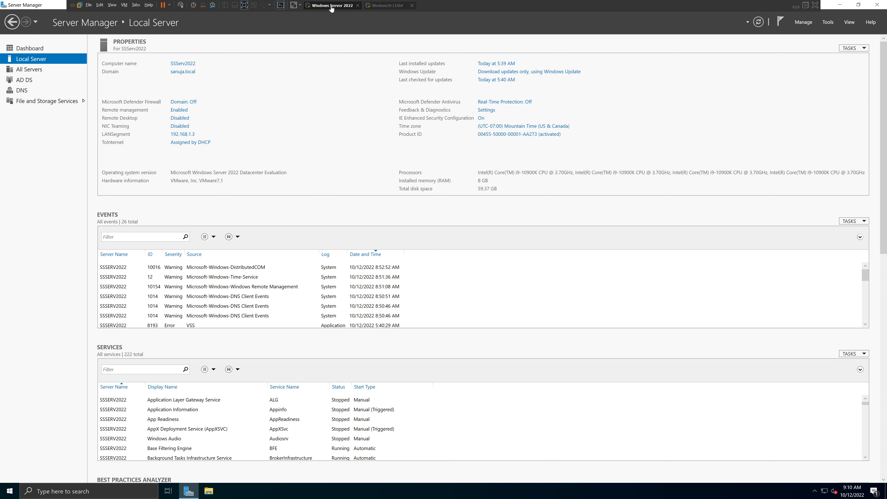
click(386, 6)
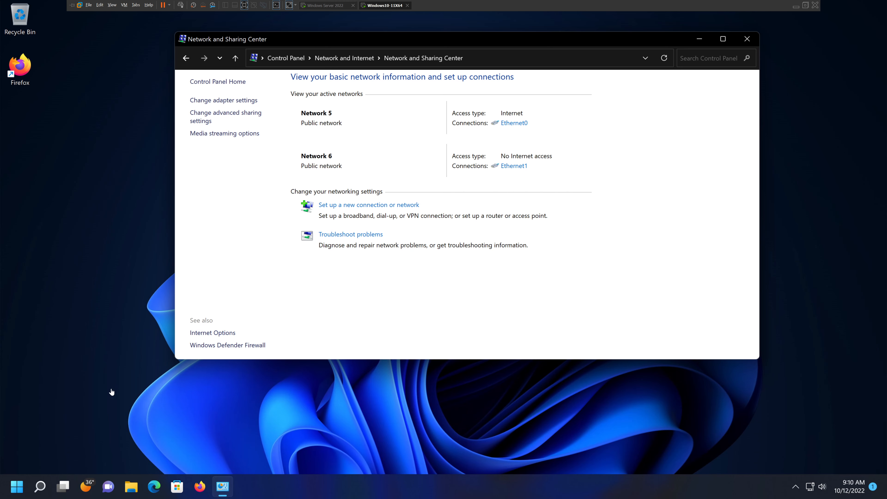
- Start a Command Prompt on the client machine and enlarge its text
click(20, 486)
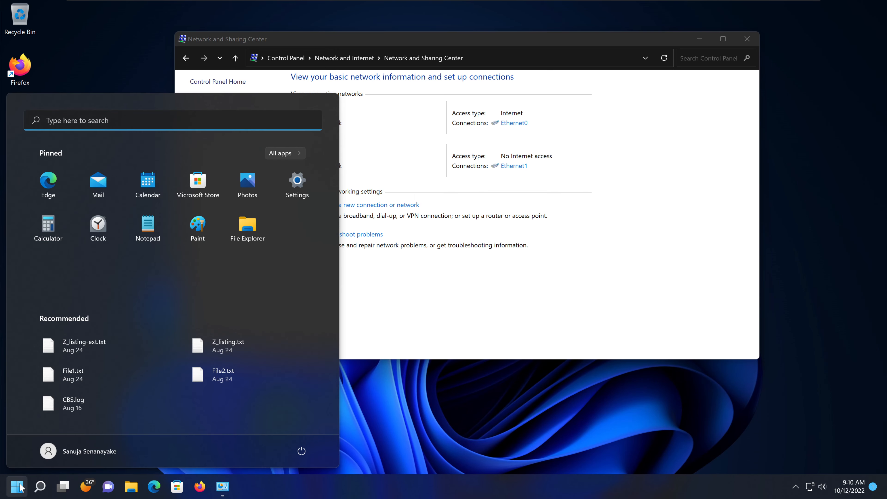
text(cmd)
key(Return)
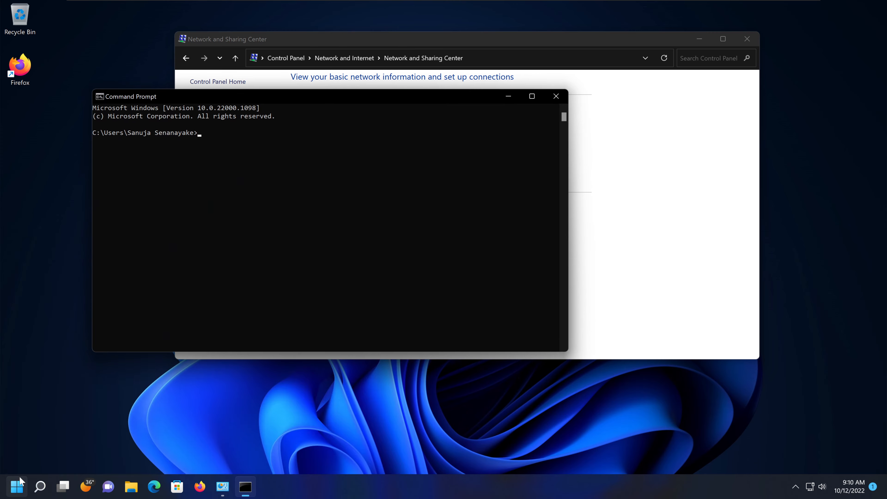
ctrl+scroll(362, 297, up, 2)
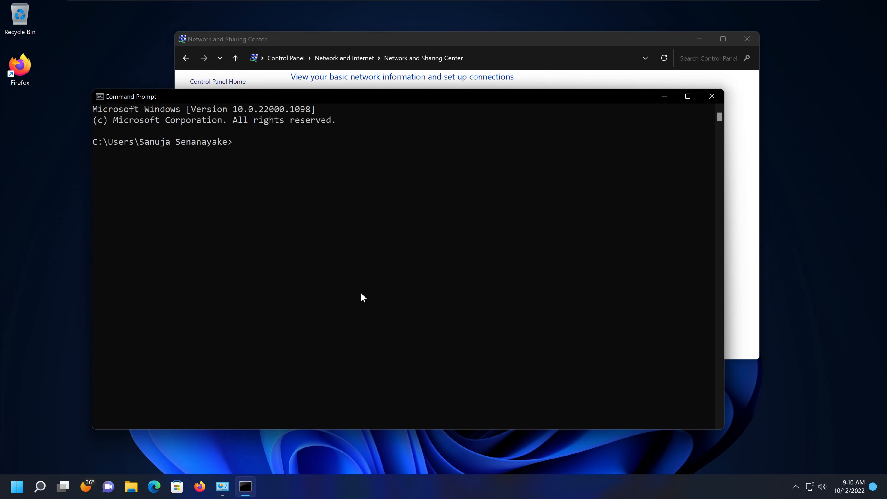
- Ping the server's address 192.168.1.3 from the client, replacing the mistakenly entered ipconfig command
text(ipconfi)
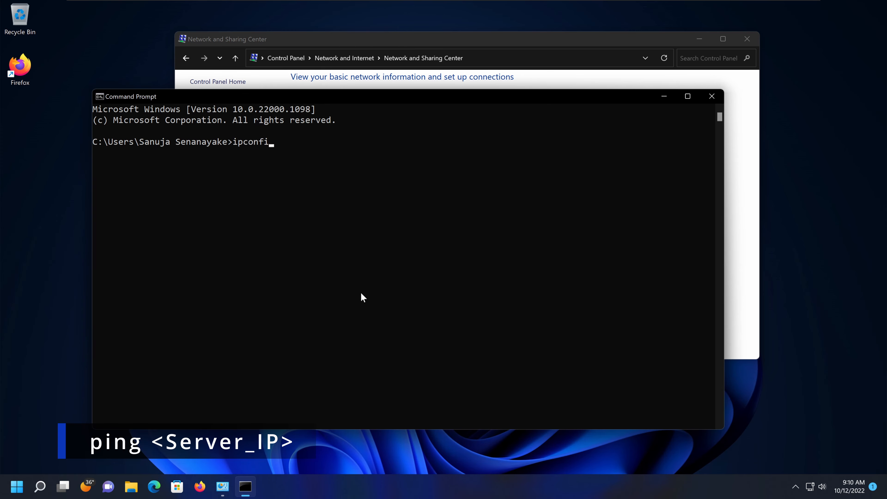
key(BackSpace)
key(BackSpace)
key(BackSpace)
key(BackSpace)
key(BackSpace)
key(BackSpace)
key(BackSpace)
key(BackSpace)
text(ping 192.168.1.3)
key(Return)
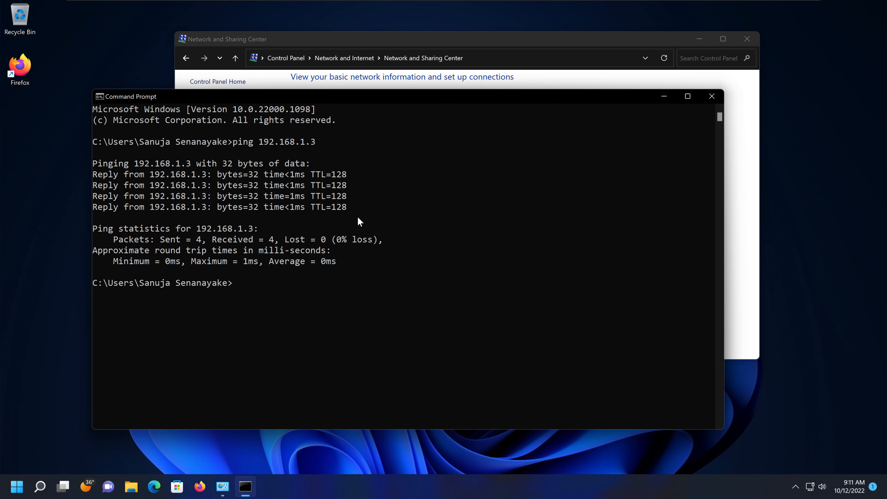
- Check the domain name on the Windows Server 2022 machine's local server properties and return to the client
mouse_move(371, 2)
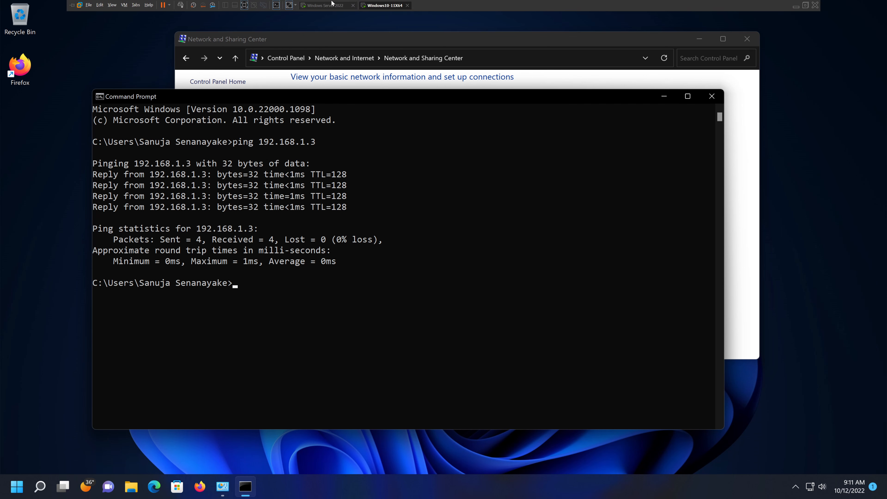
click(331, 5)
click(380, 6)
click(338, 10)
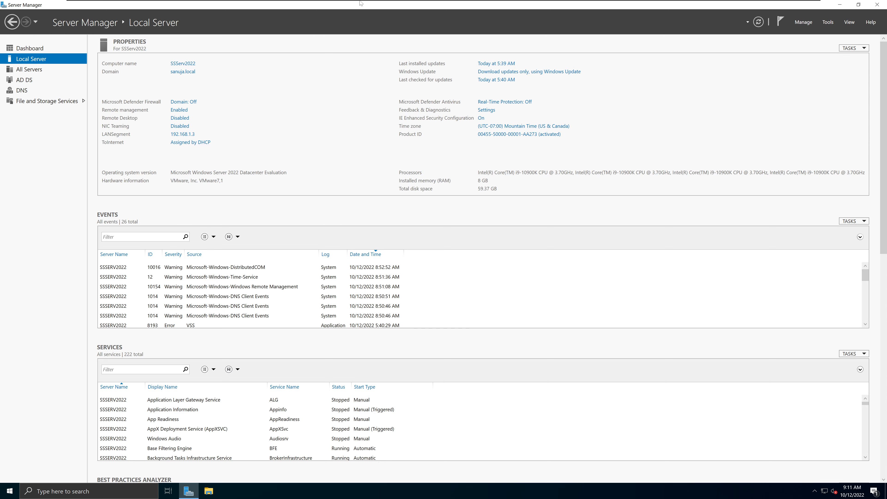
click(386, 6)
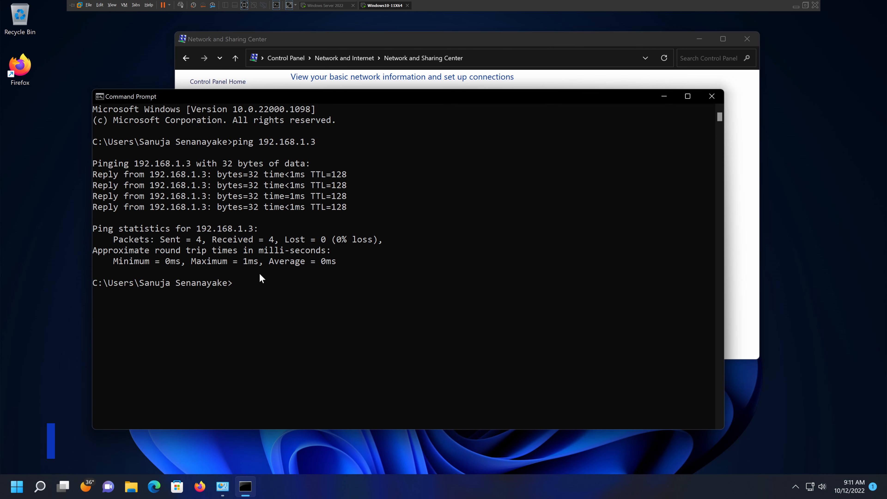
- Ping the server's domain name twice from the client and highlight the replying IP address in the first output
text(ping)
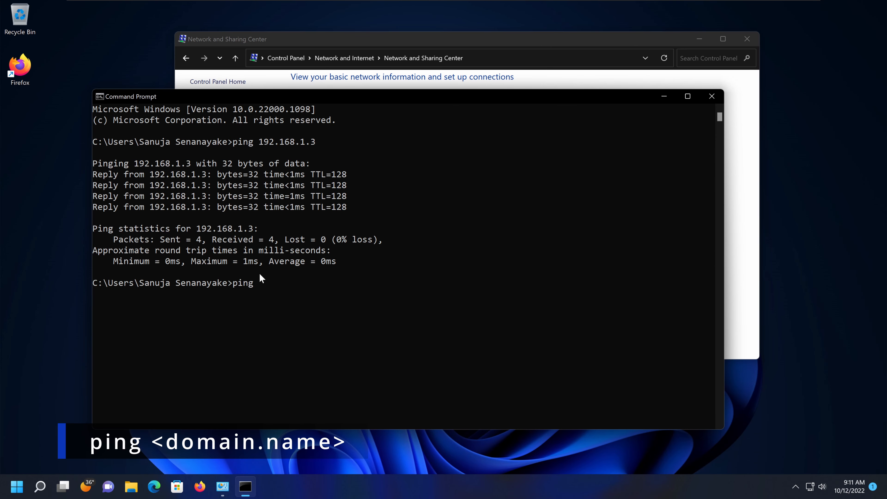
text( sanuja.locl)
key(BackSpace)
key(BackSpace)
key(BackSpace)
text(ocal)
key(Return)
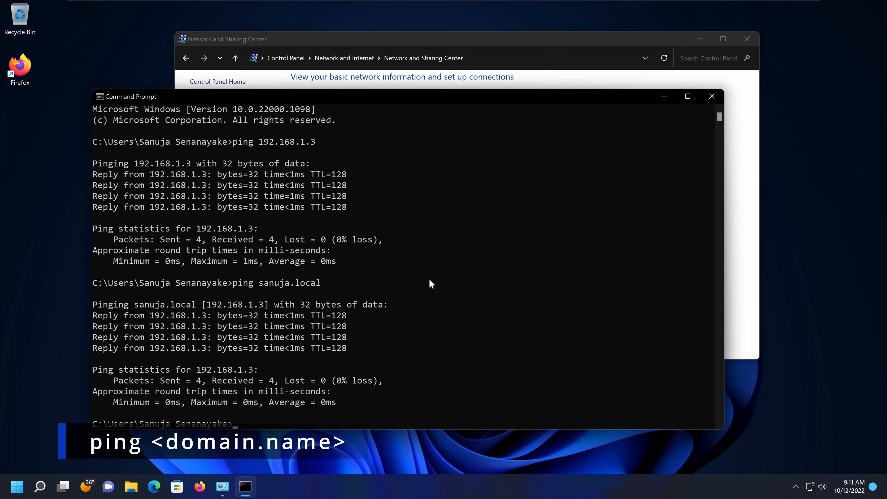
key(Up)
key(Return)
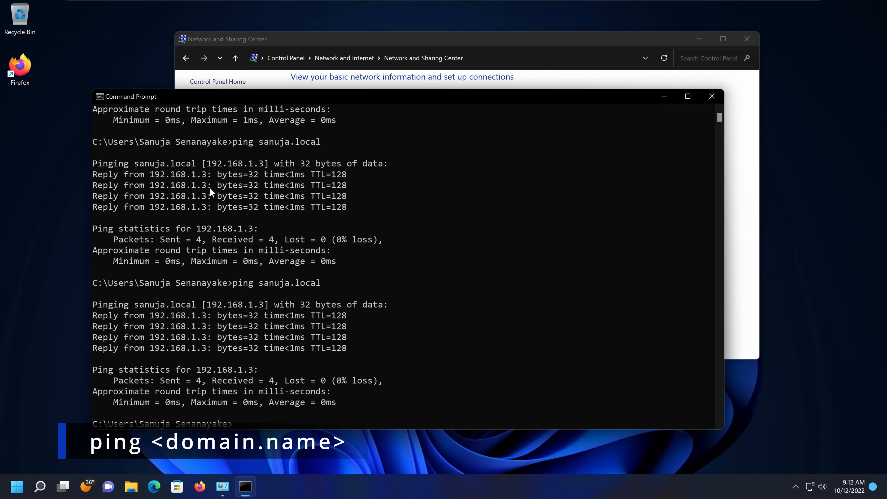
drag(147, 174, 205, 178)
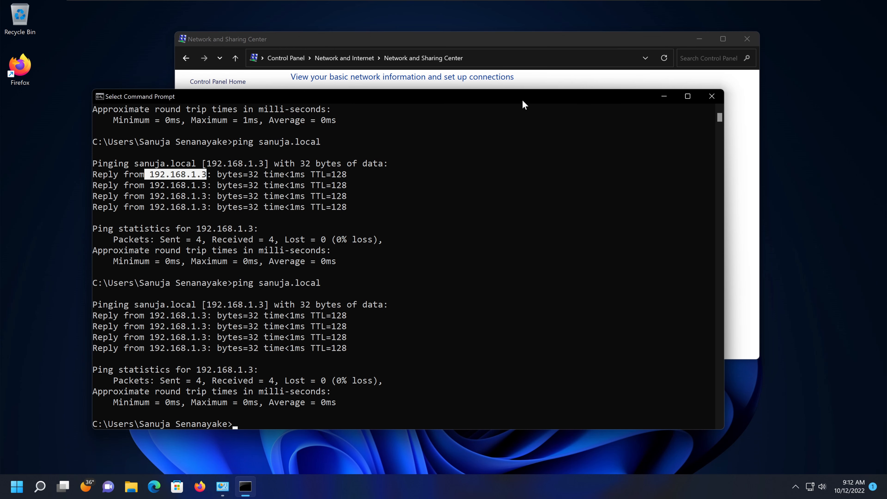
- Review Ethernet1's IPv4 address, subnet mask, default gateway and DNS server in its connection details, and close the dialogs
drag(565, 99, 550, 213)
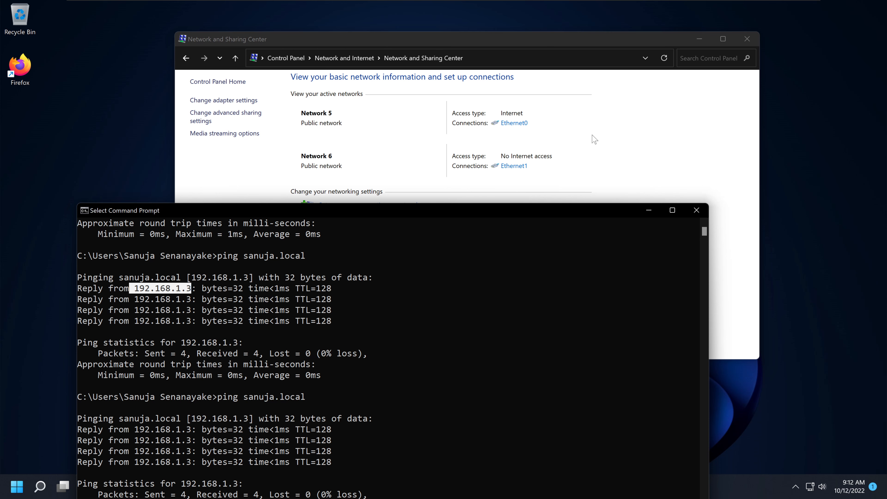
click(515, 171)
click(514, 166)
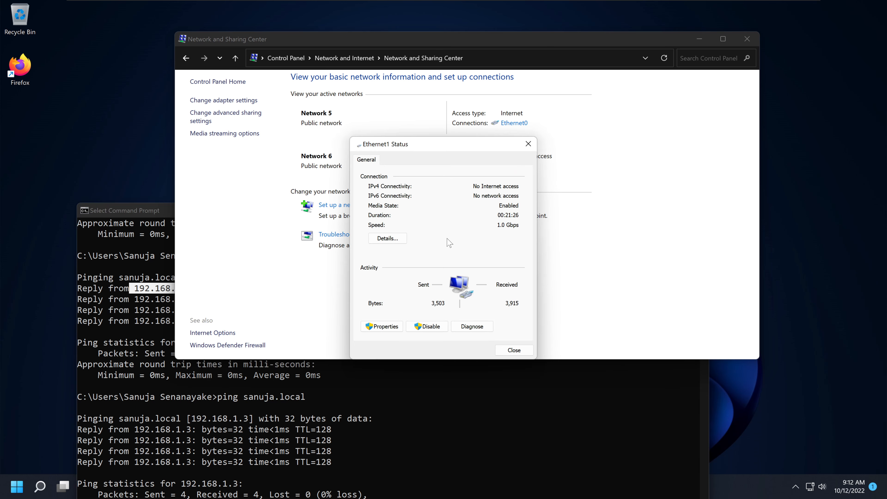
click(394, 244)
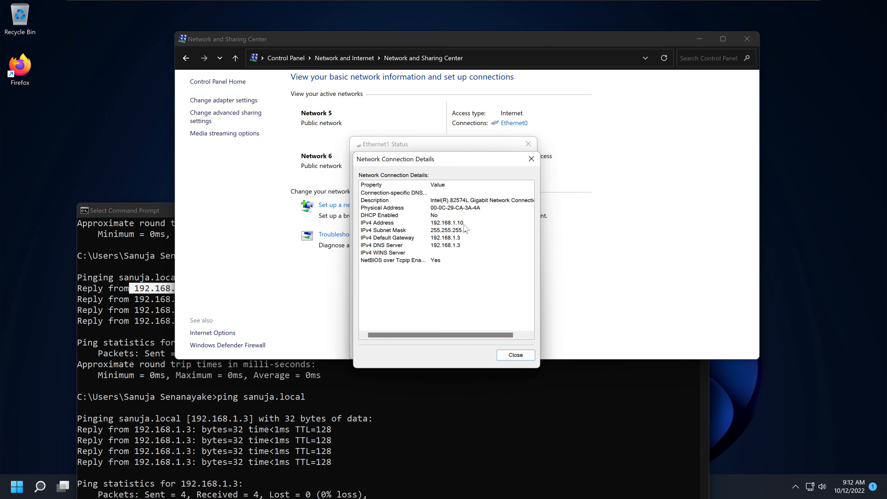
click(449, 223)
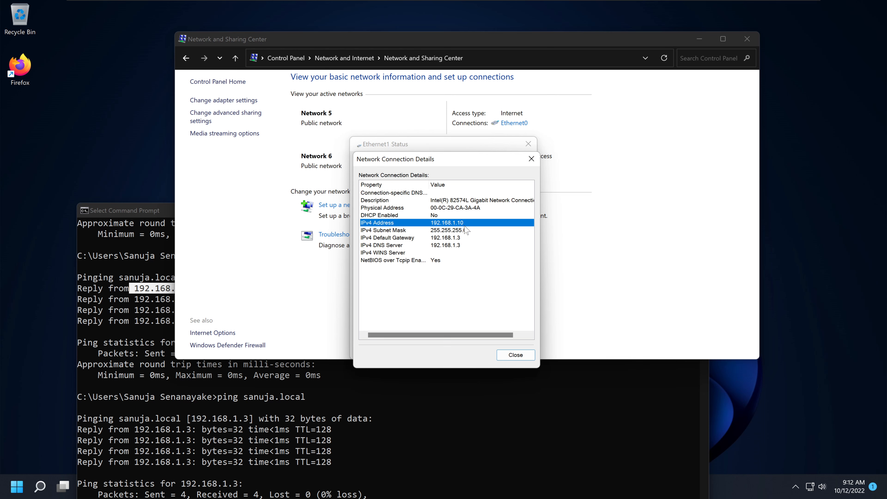
click(455, 231)
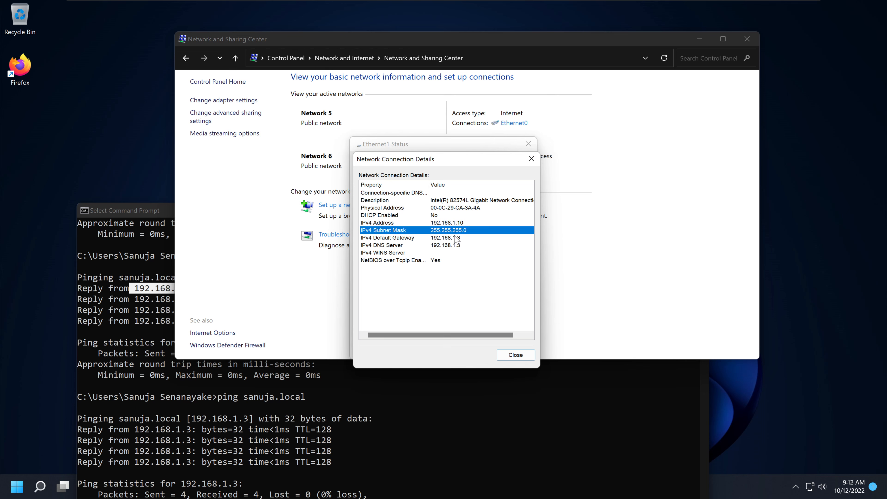
click(441, 238)
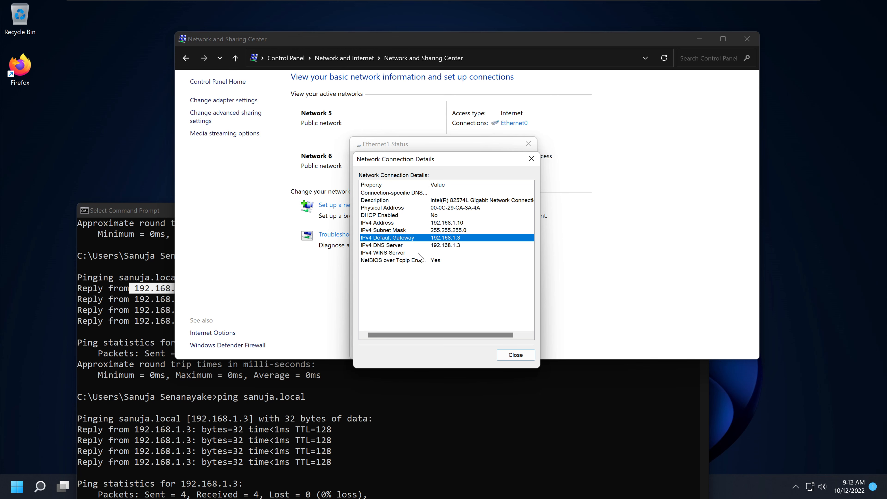
click(407, 246)
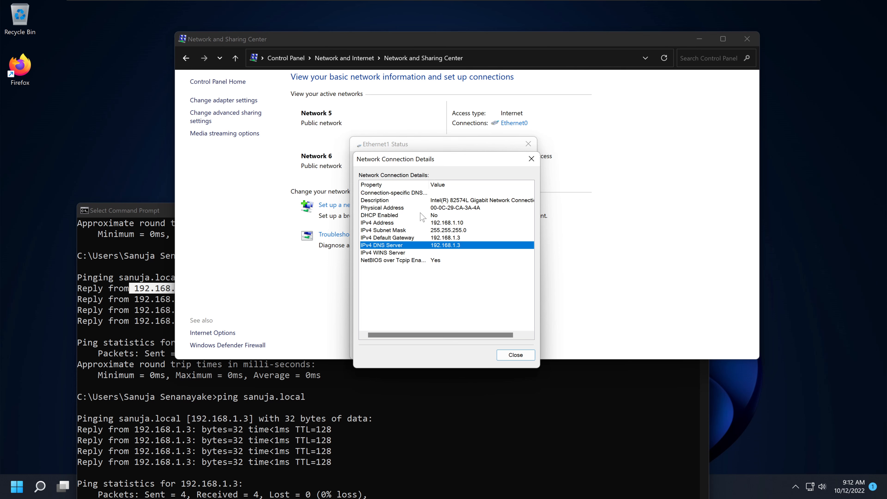
click(531, 159)
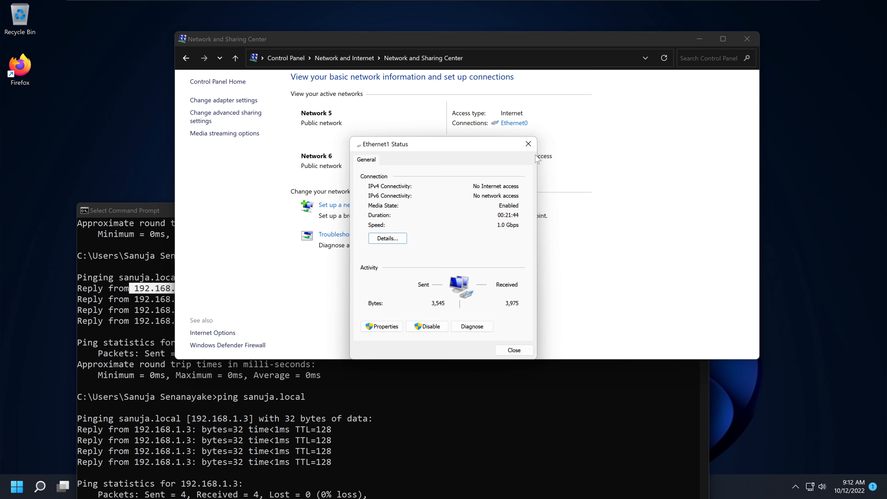
click(528, 143)
- Close the Command Prompt and the Network and Sharing Center on the client
click(506, 422)
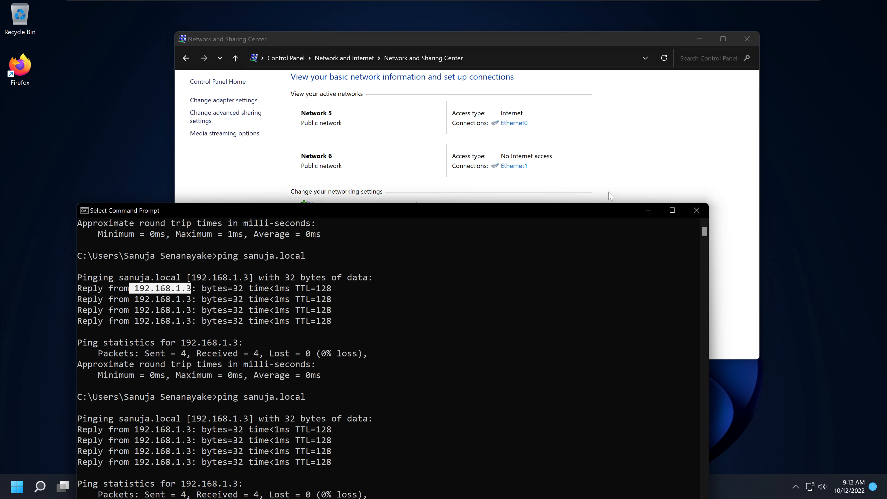
drag(590, 210, 624, 76)
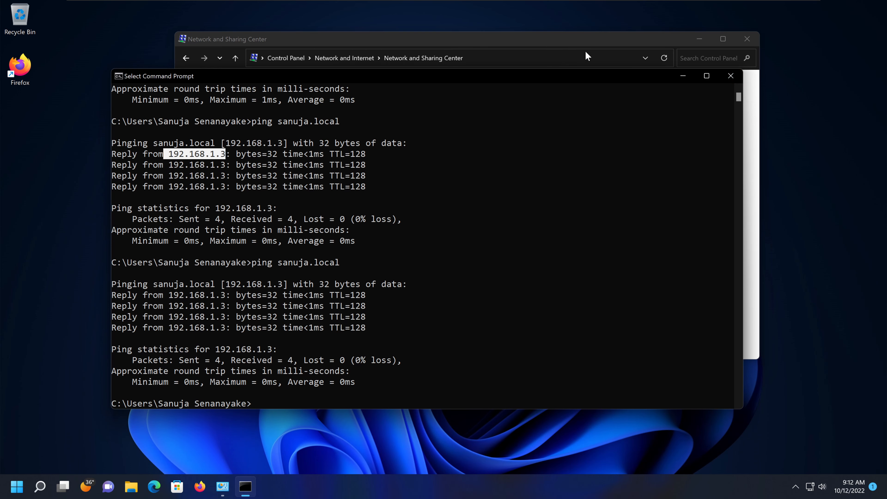
click(740, 78)
click(751, 39)
- Switch to the Windows Server 2022 machine, start a Command Prompt there and enlarge its text
mouse_move(297, 2)
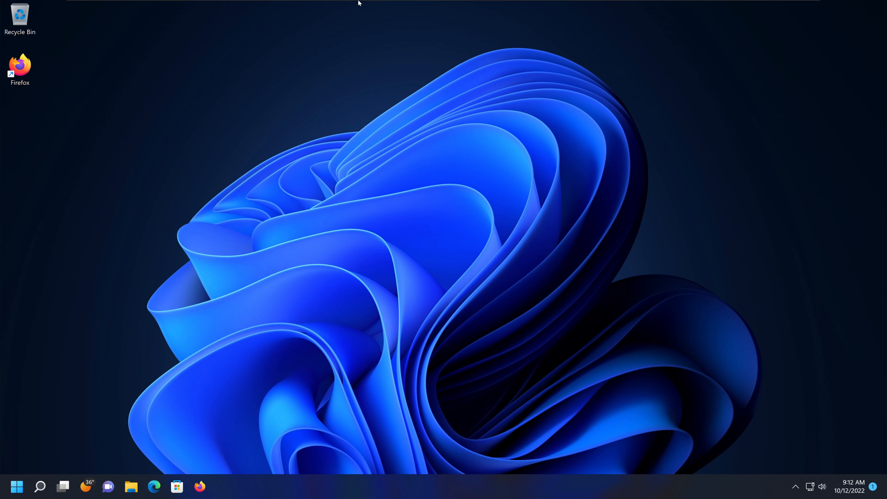
mouse_move(359, 3)
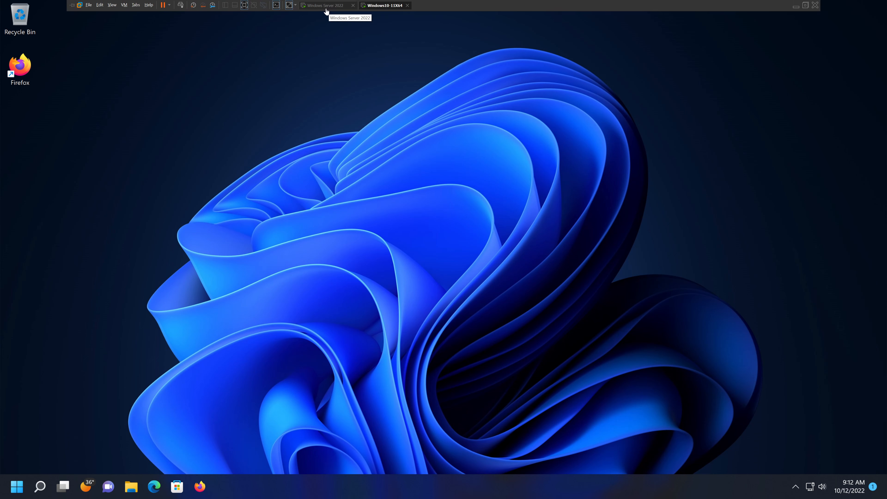
click(326, 5)
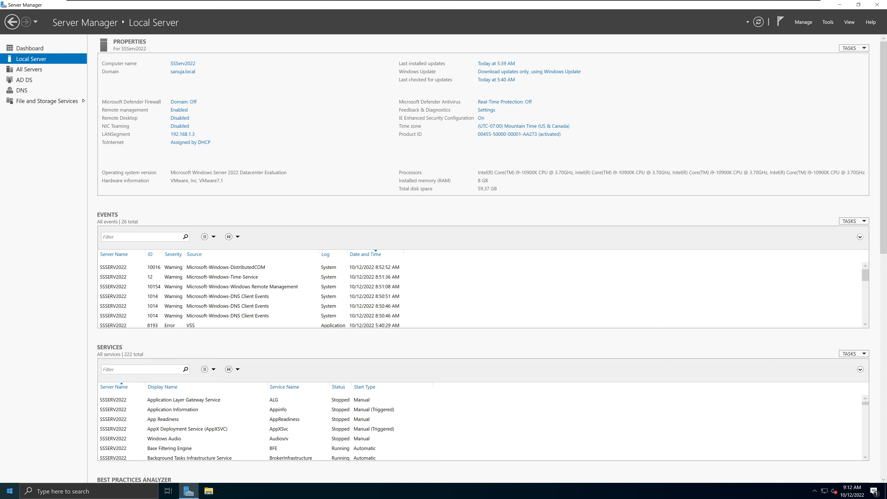
click(9, 491)
text(cmd)
key(Return)
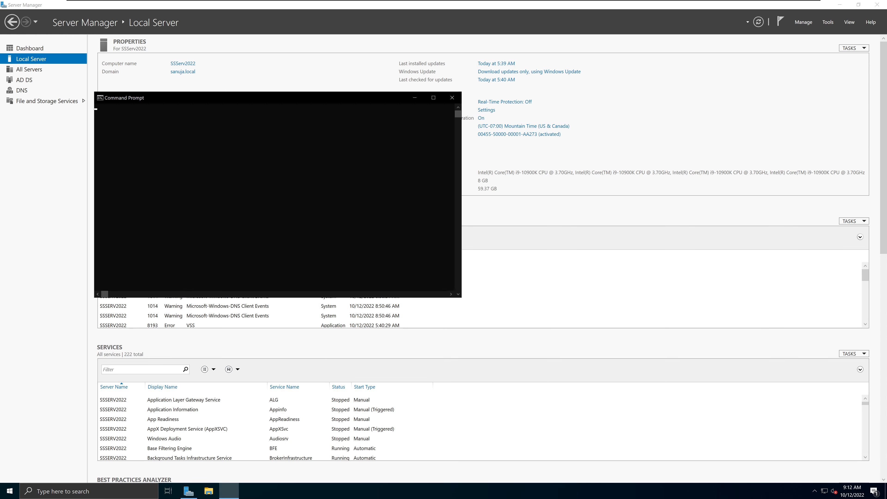
click(290, 239)
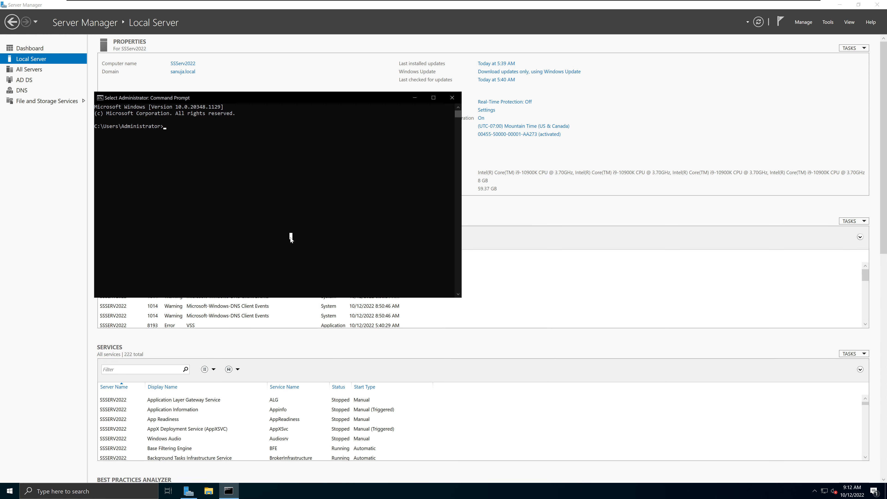
ctrl+scroll(290, 238, up, 3)
- Ping the client's address 192.168.1.10 from the server
text(pin)
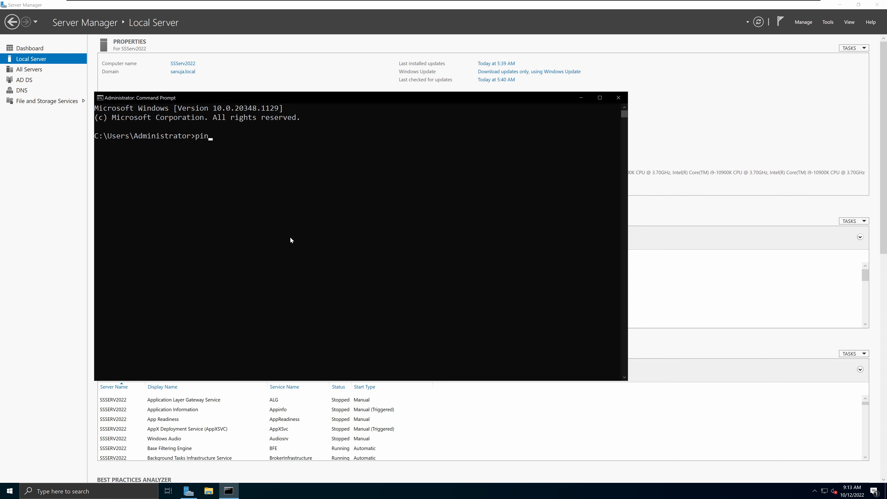
text(g 1920168)
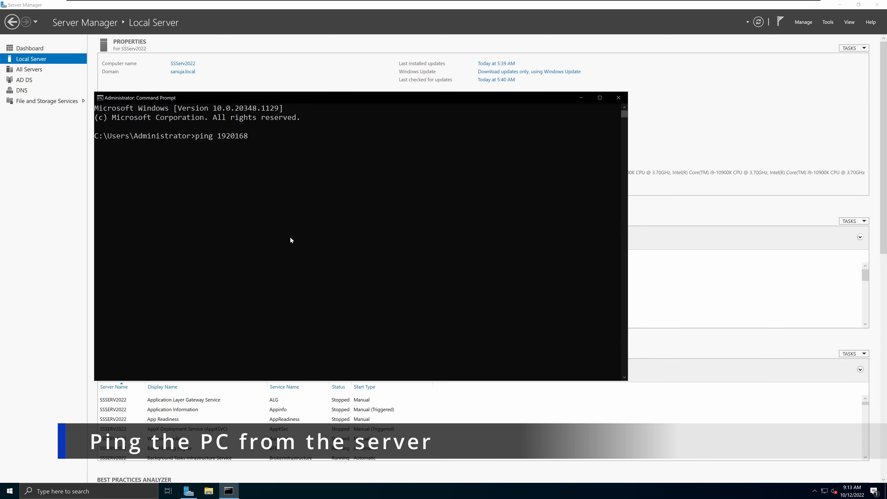
key(BackSpace)
key(BackSpace)
key(BackSpace)
key(BackSpace)
text(.1638)
key(BackSpace)
key(BackSpace)
text(8.1.10)
key(Return)
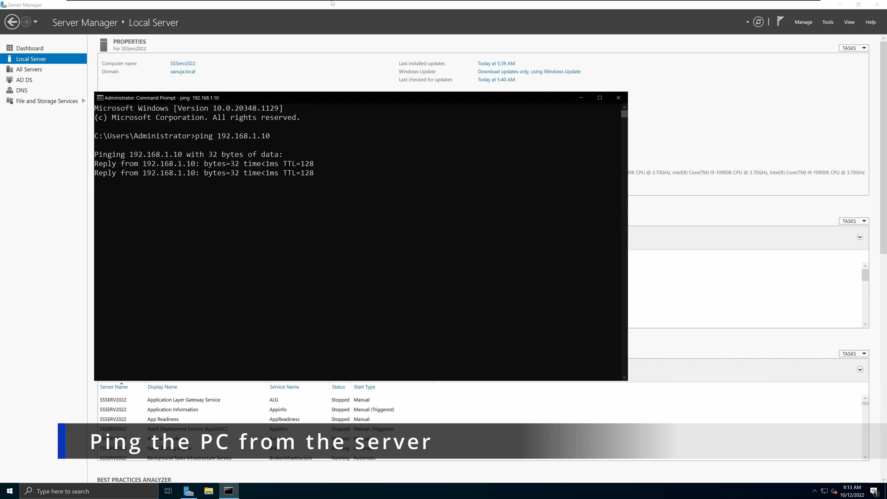
- Look briefly at the client machine, return to the server and close its Command Prompt
click(384, 5)
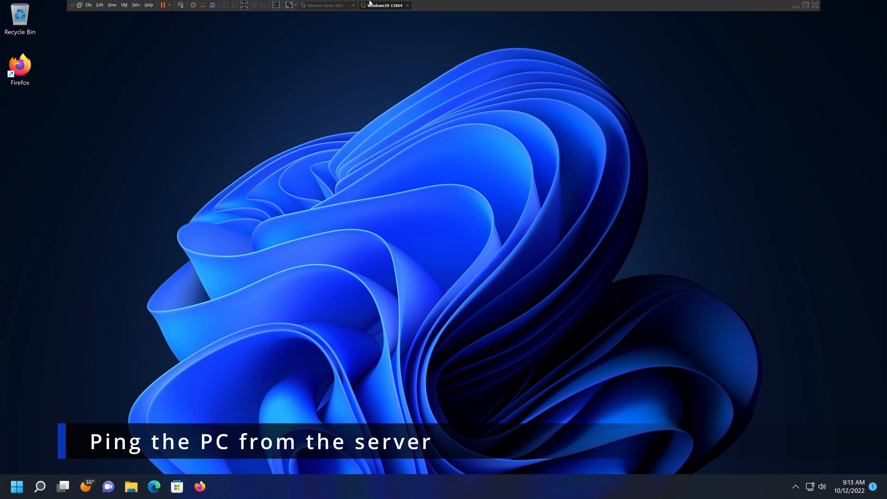
click(328, 6)
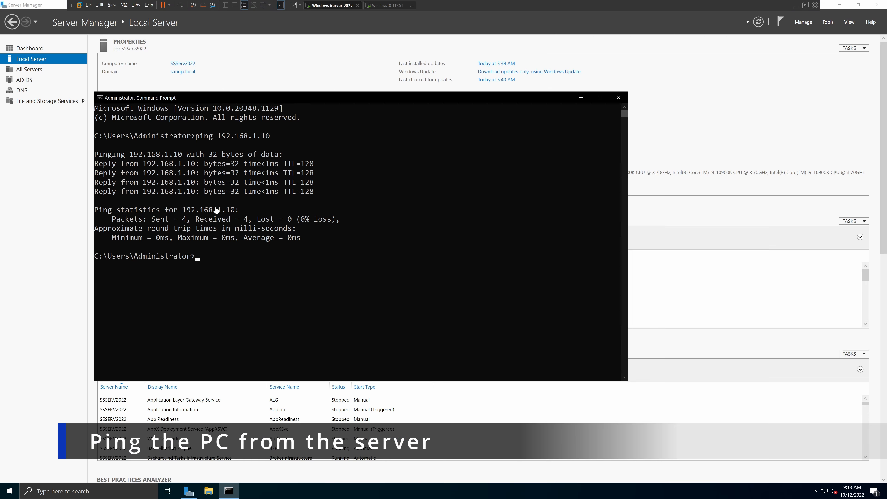
click(618, 97)
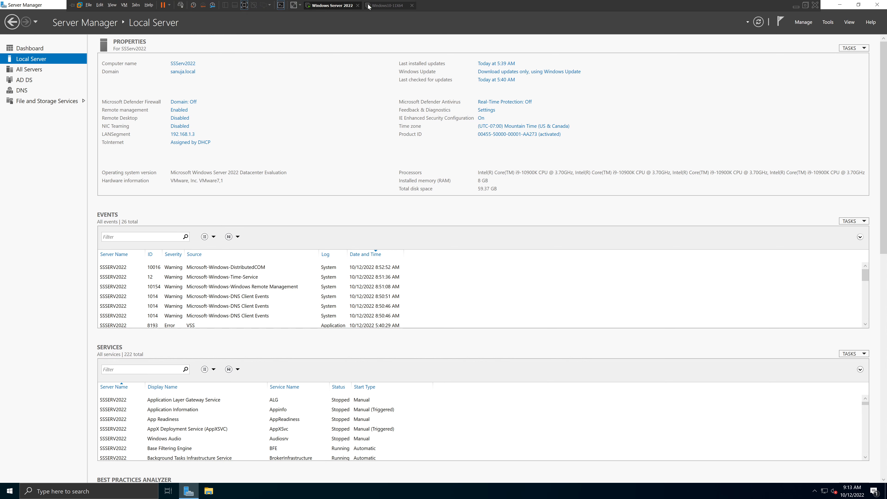
- Switch to the Windows 11 client machine and open the About page of its system settings
click(380, 5)
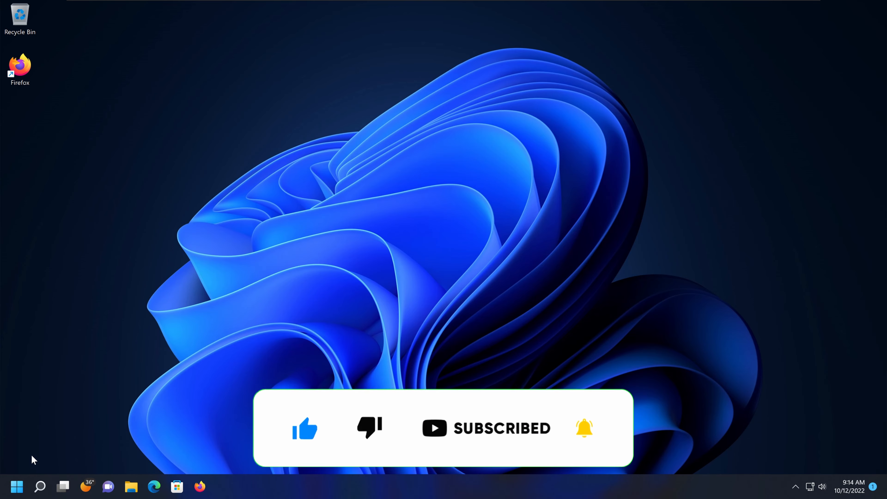
click(15, 486)
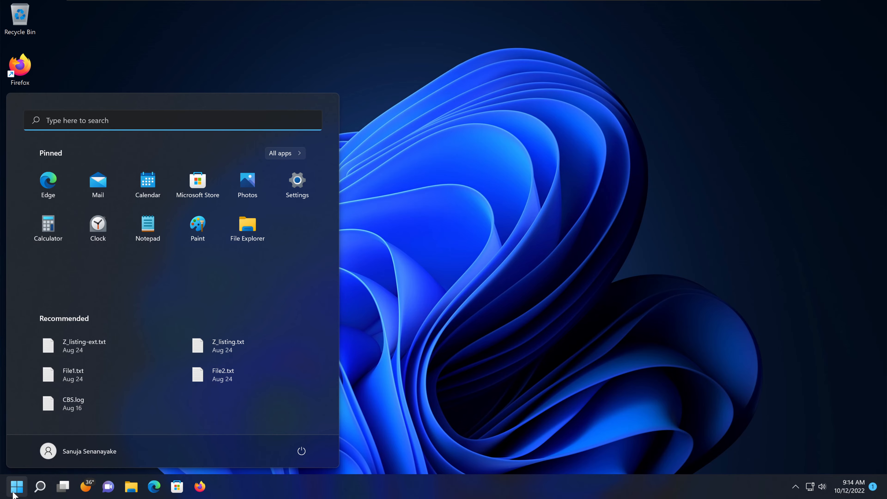
click(297, 198)
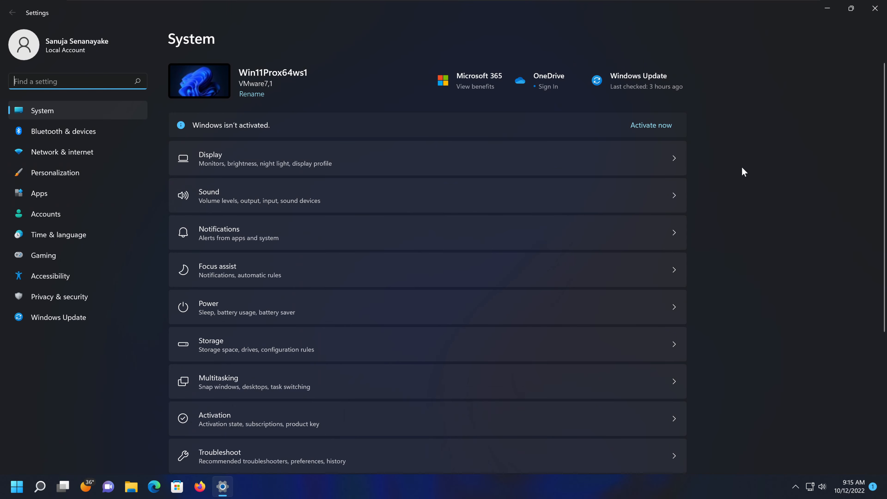
click(53, 111)
scroll(707, 290, down, 5)
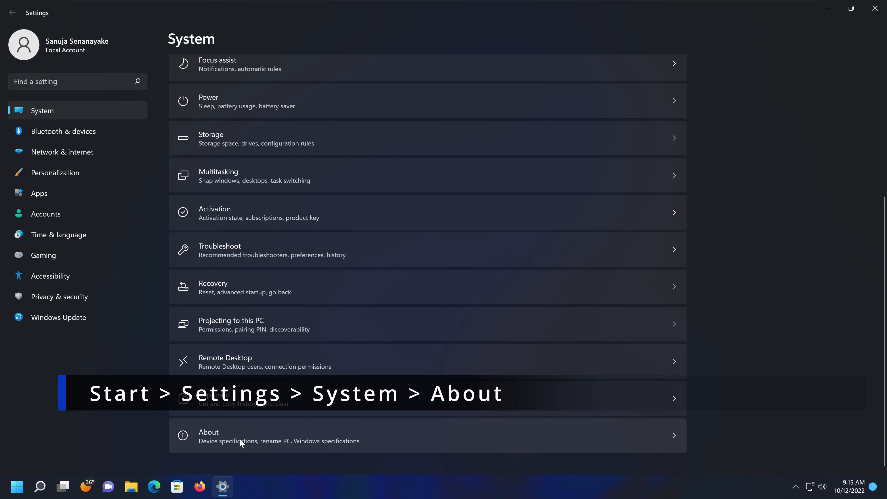
click(399, 440)
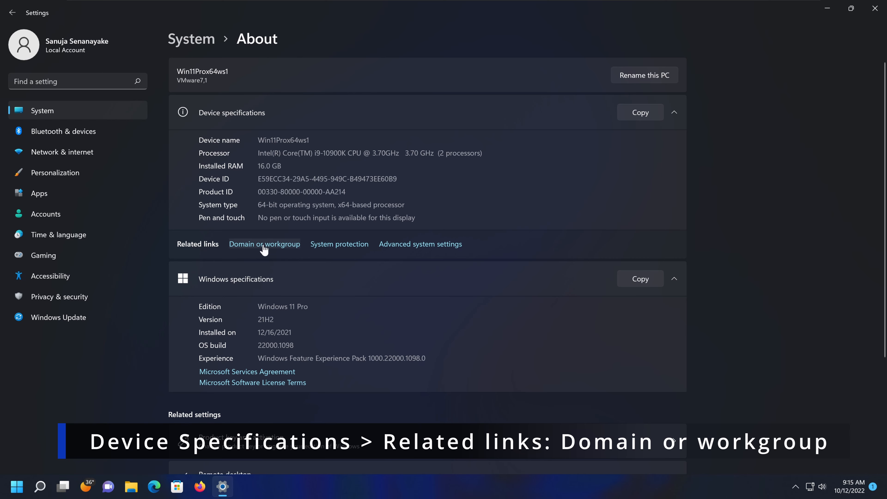
- Change the client's membership from workgroup to the domain sanuja.local and submit the change
click(275, 247)
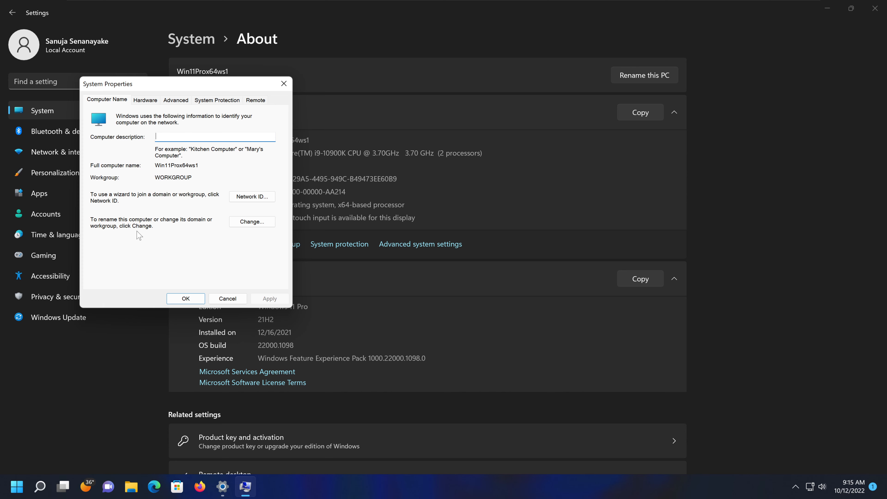
click(260, 224)
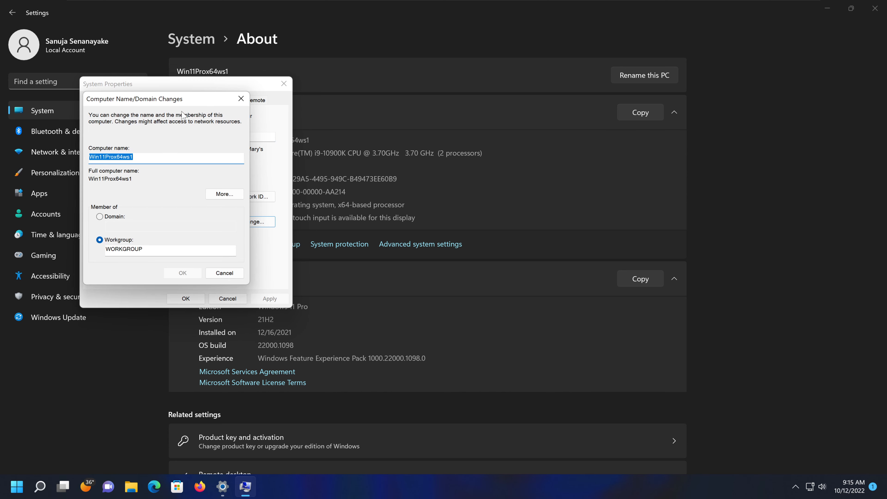
drag(178, 102, 427, 133)
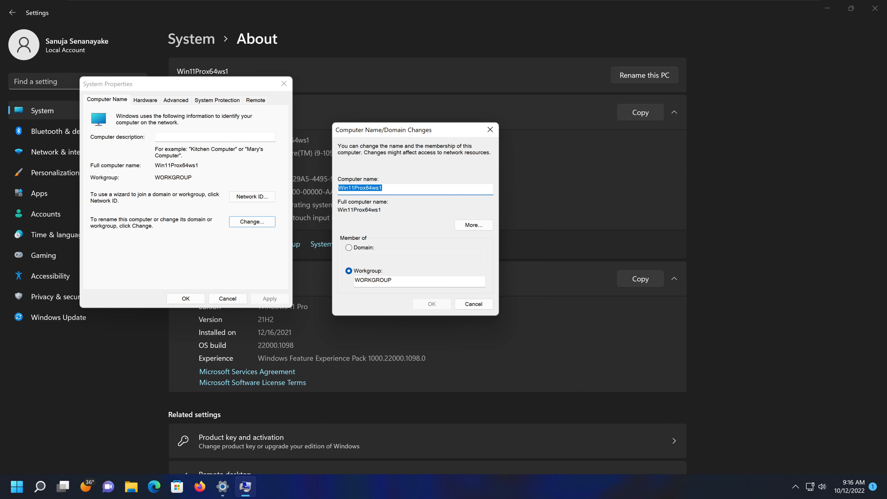
click(348, 247)
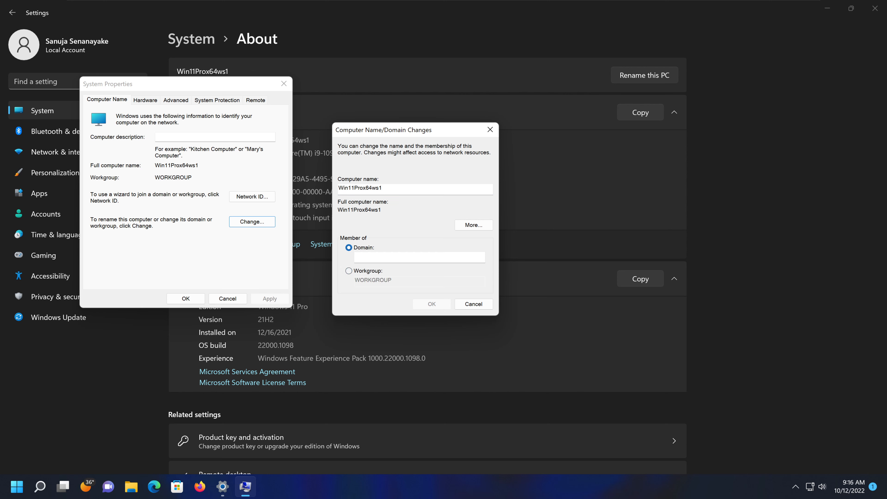
text(sanuja.local)
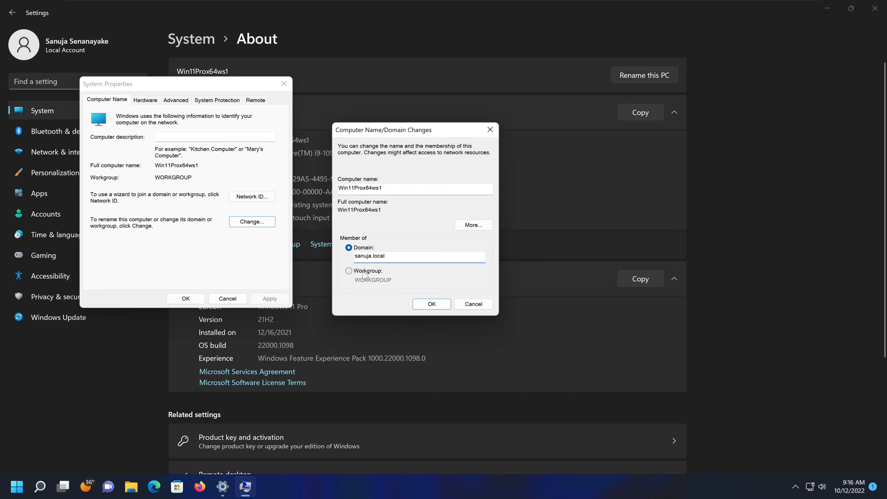
click(429, 303)
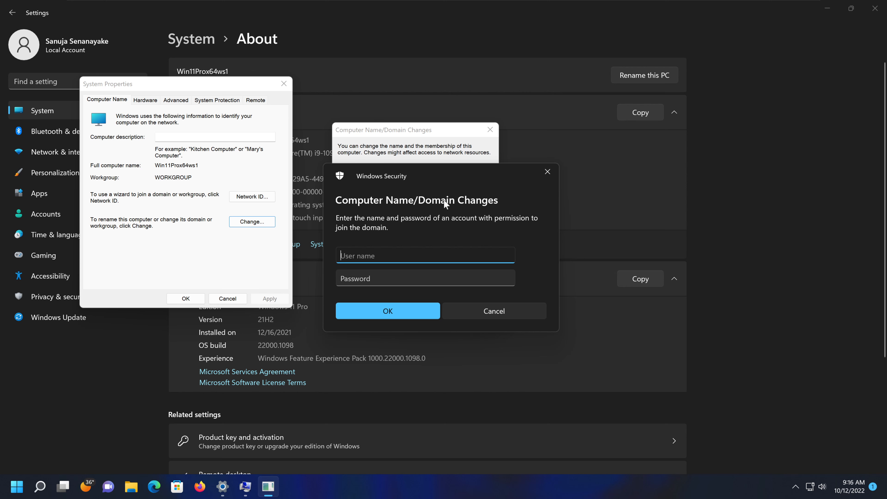
- Authorize the domain join with the Administrator user name and the account password, and acknowledge the domain message
text(Admin)
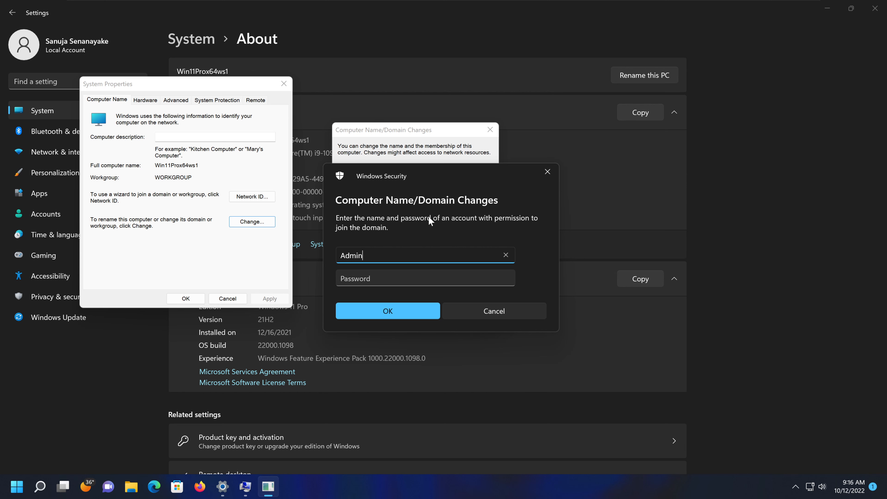
text(istrator)
key(Tab)
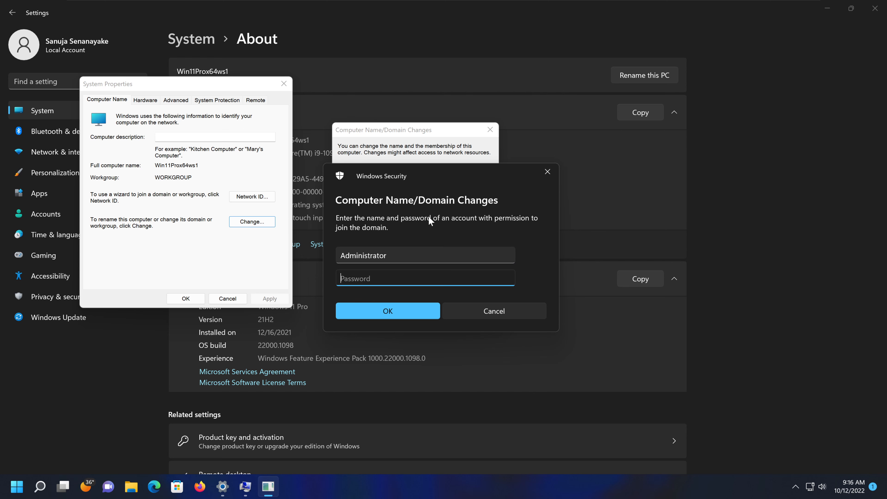
text(P)
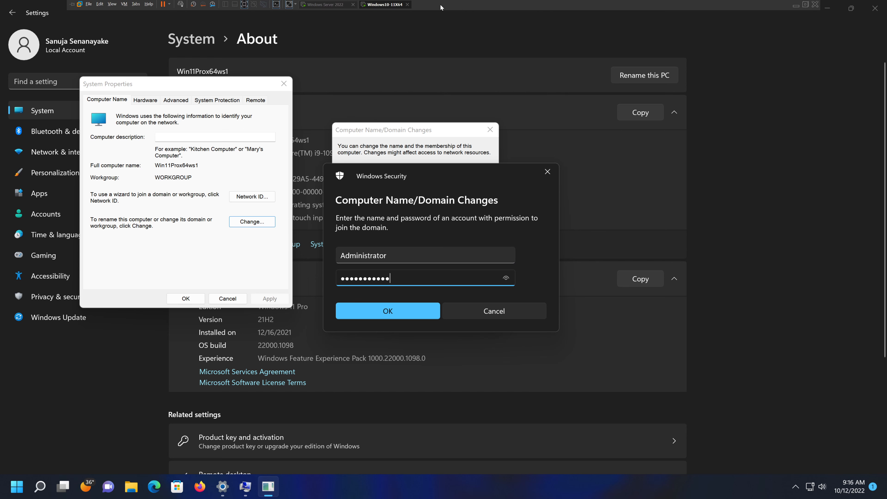
click(323, 5)
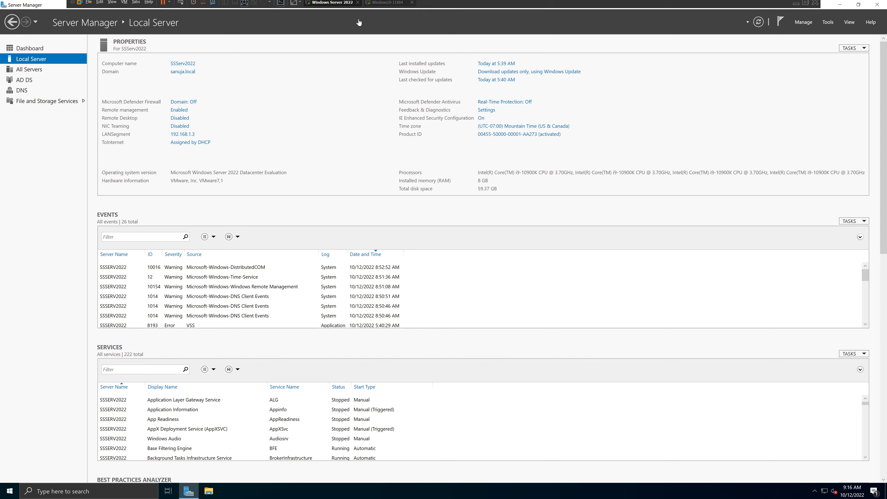
click(389, 5)
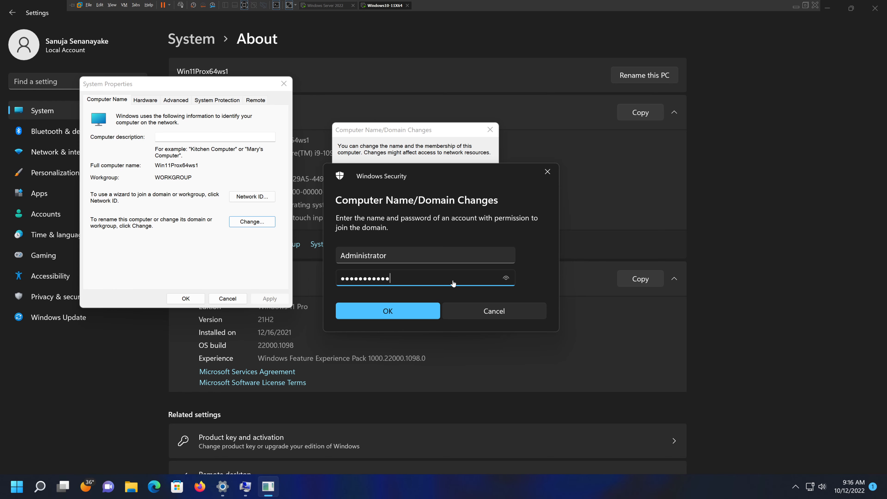
click(395, 310)
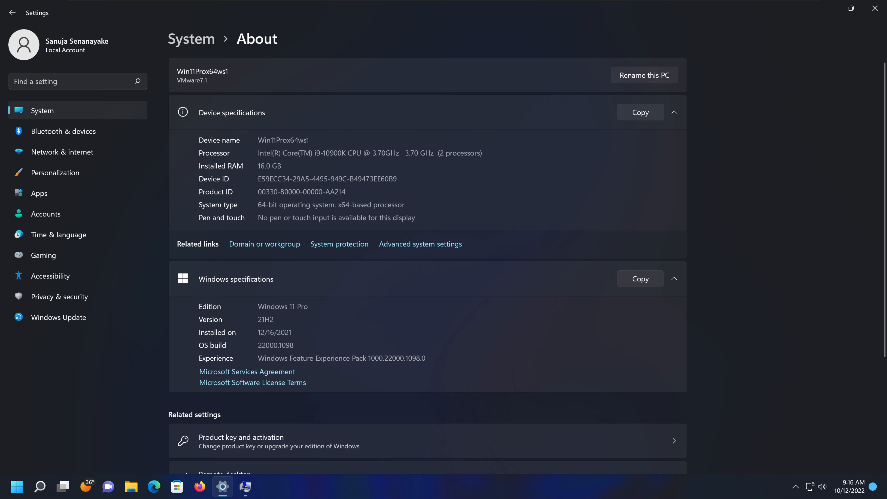
click(246, 489)
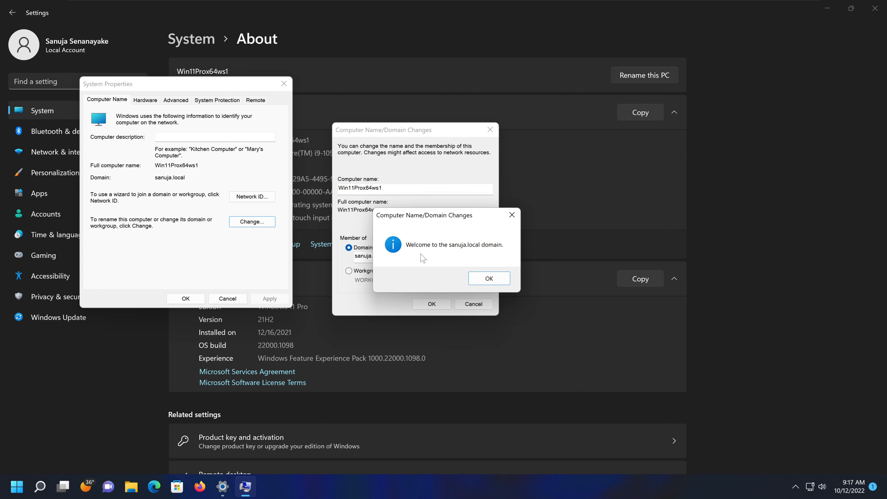
click(495, 279)
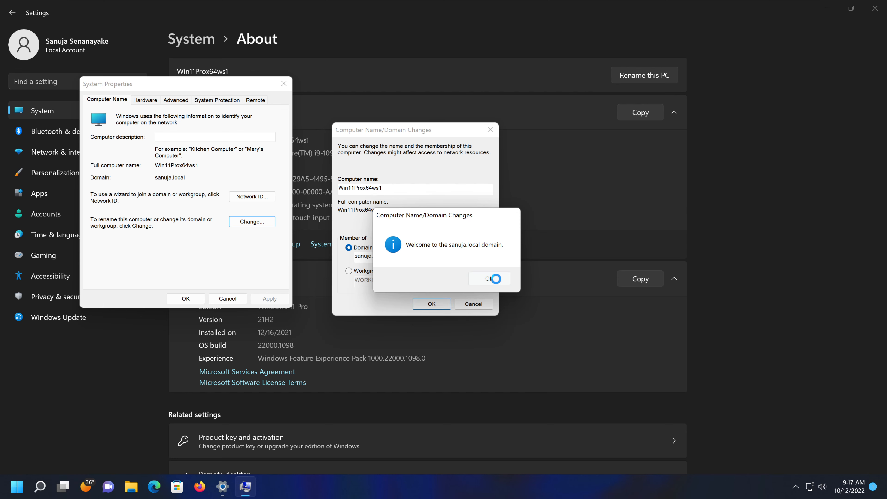